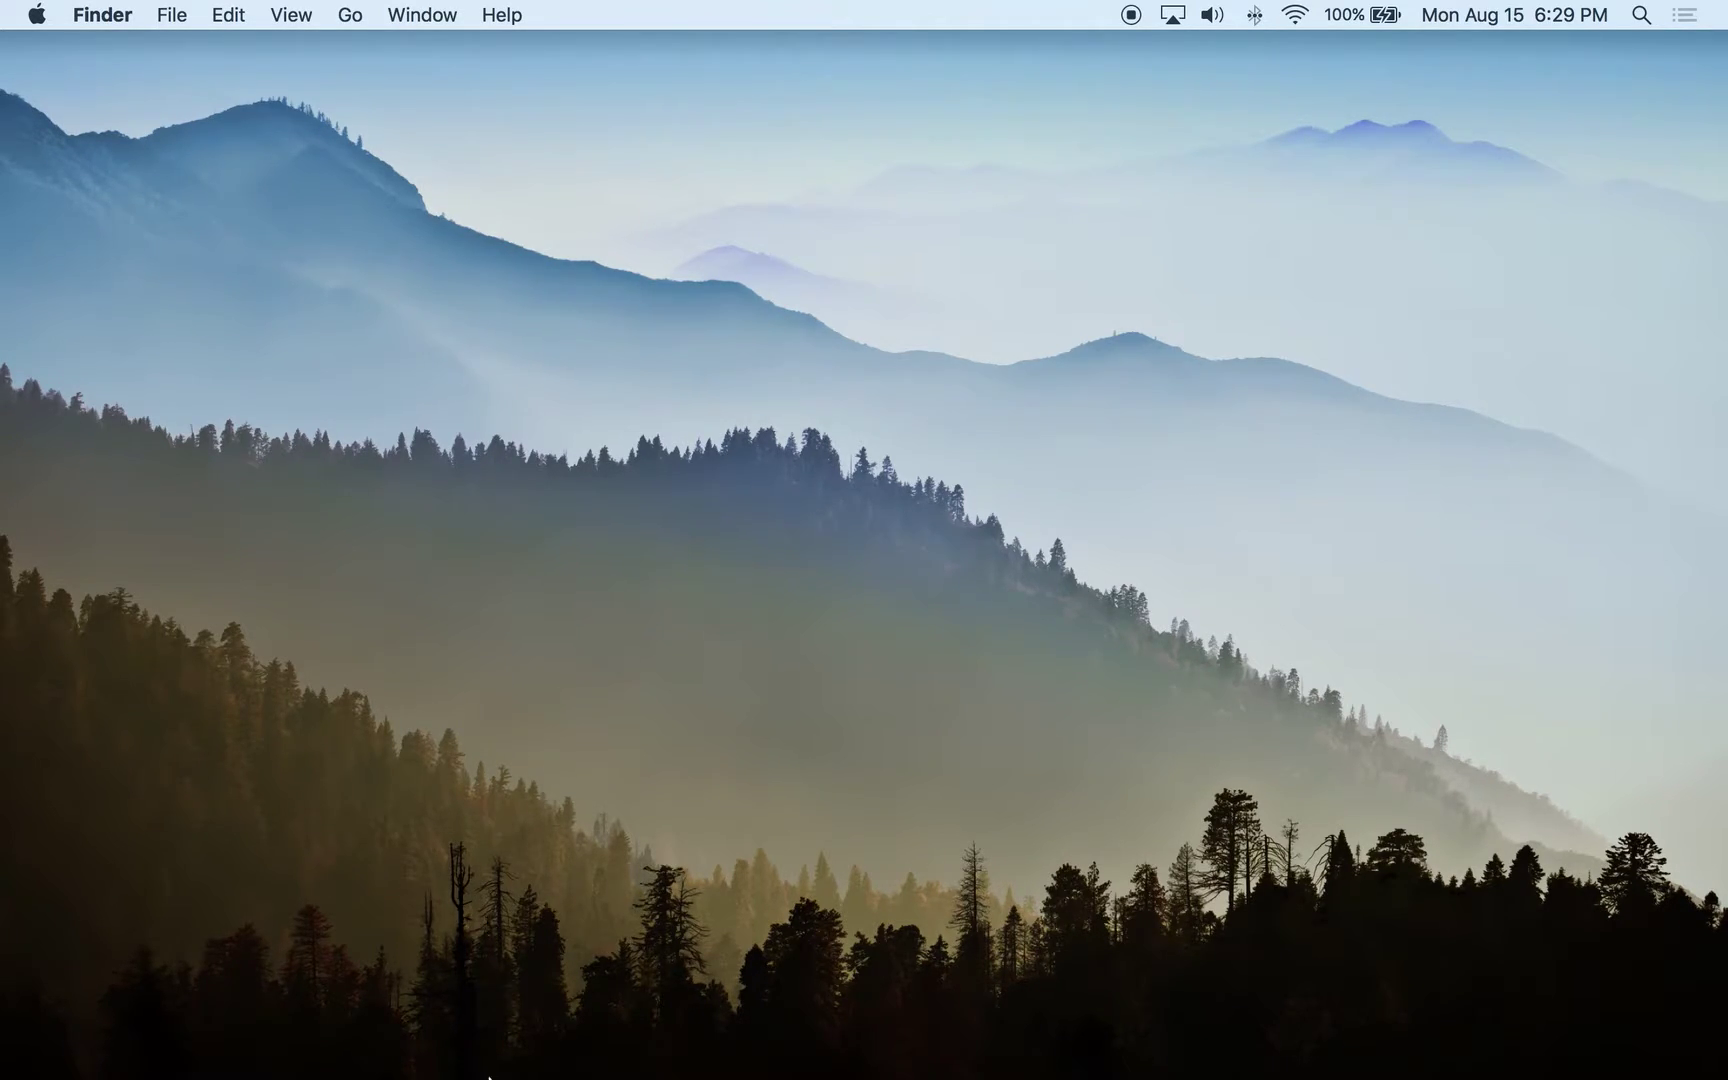
Step: Open Firefox and go to google.com/chrome
left_click(500, 1036)
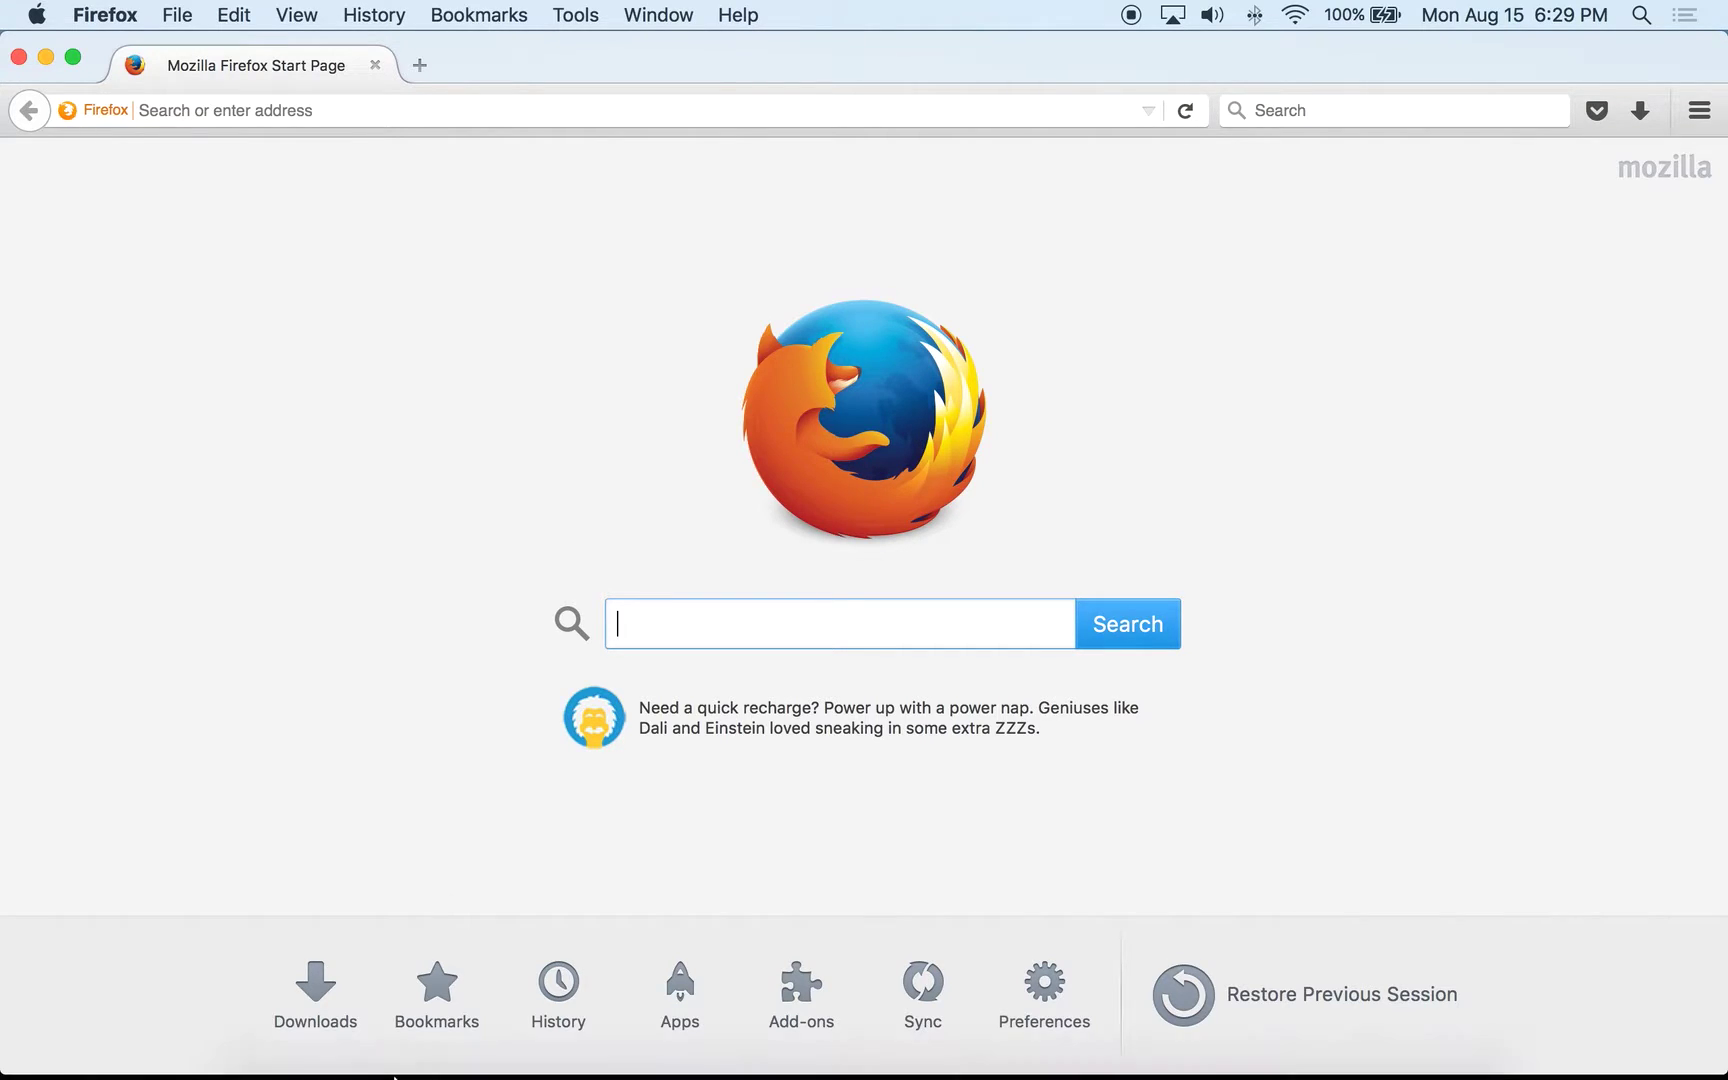
mouse_move(340, 1070)
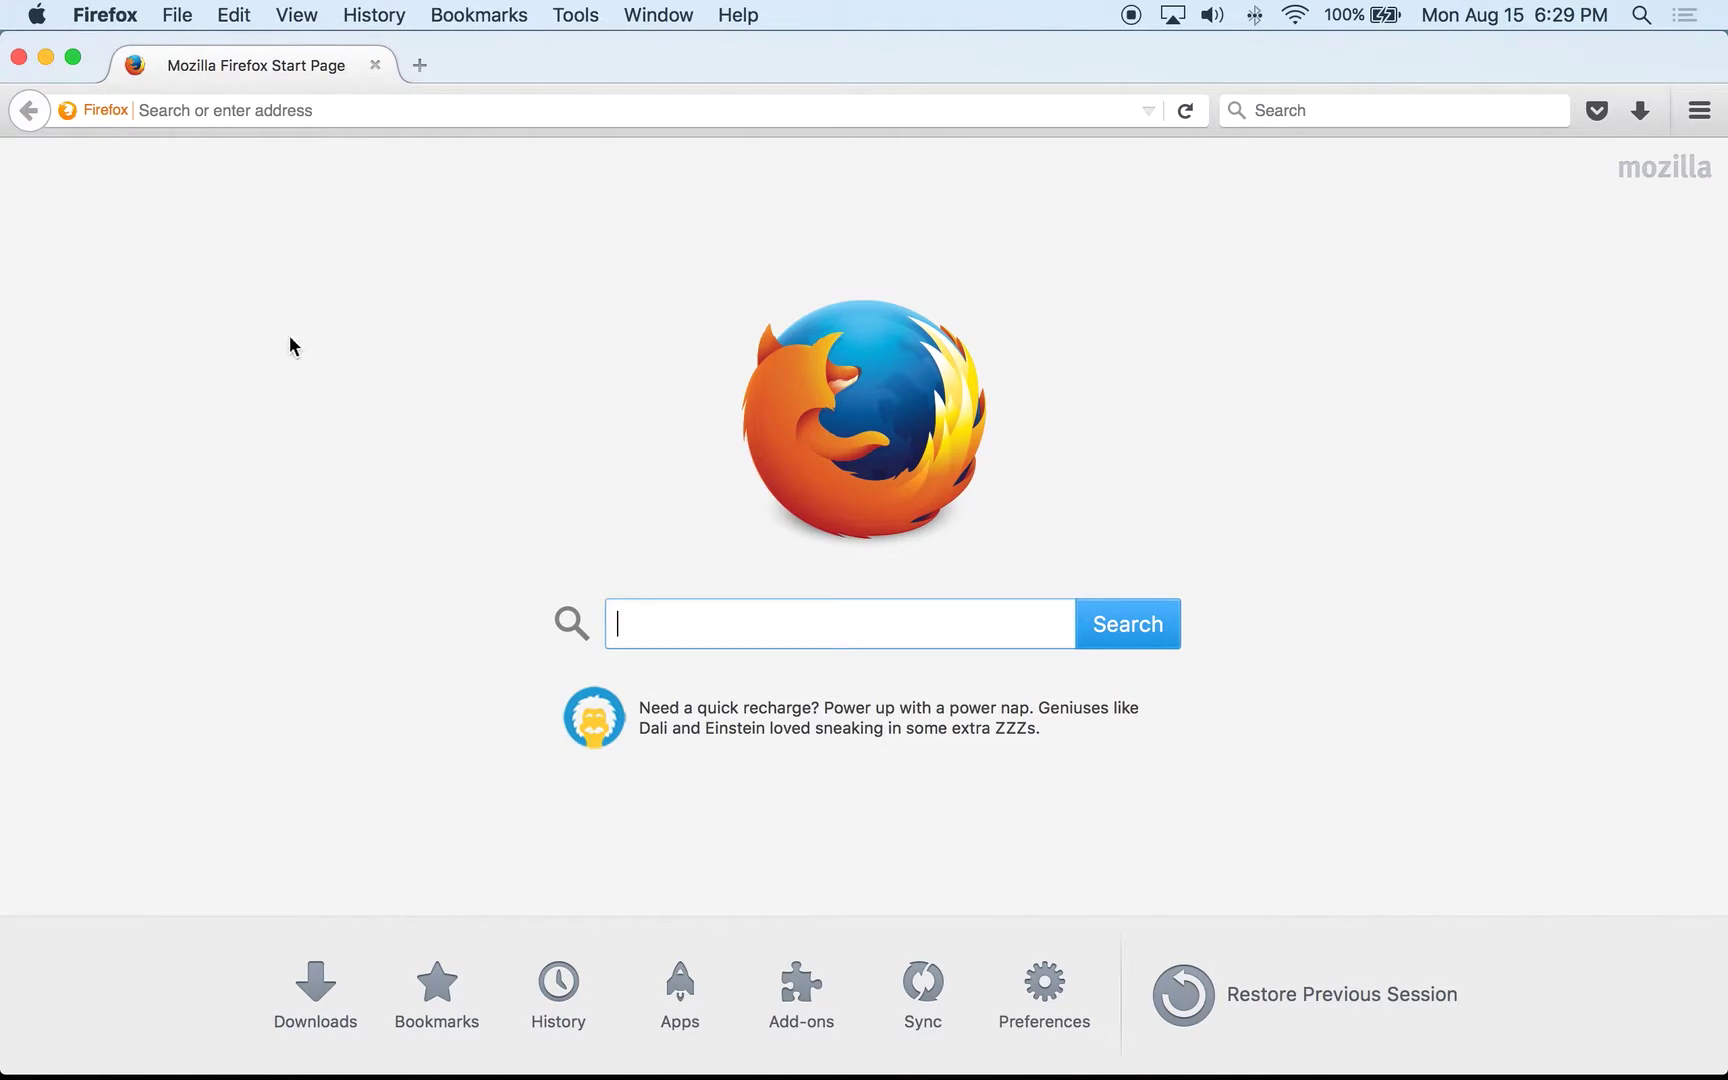
left_click(261, 110)
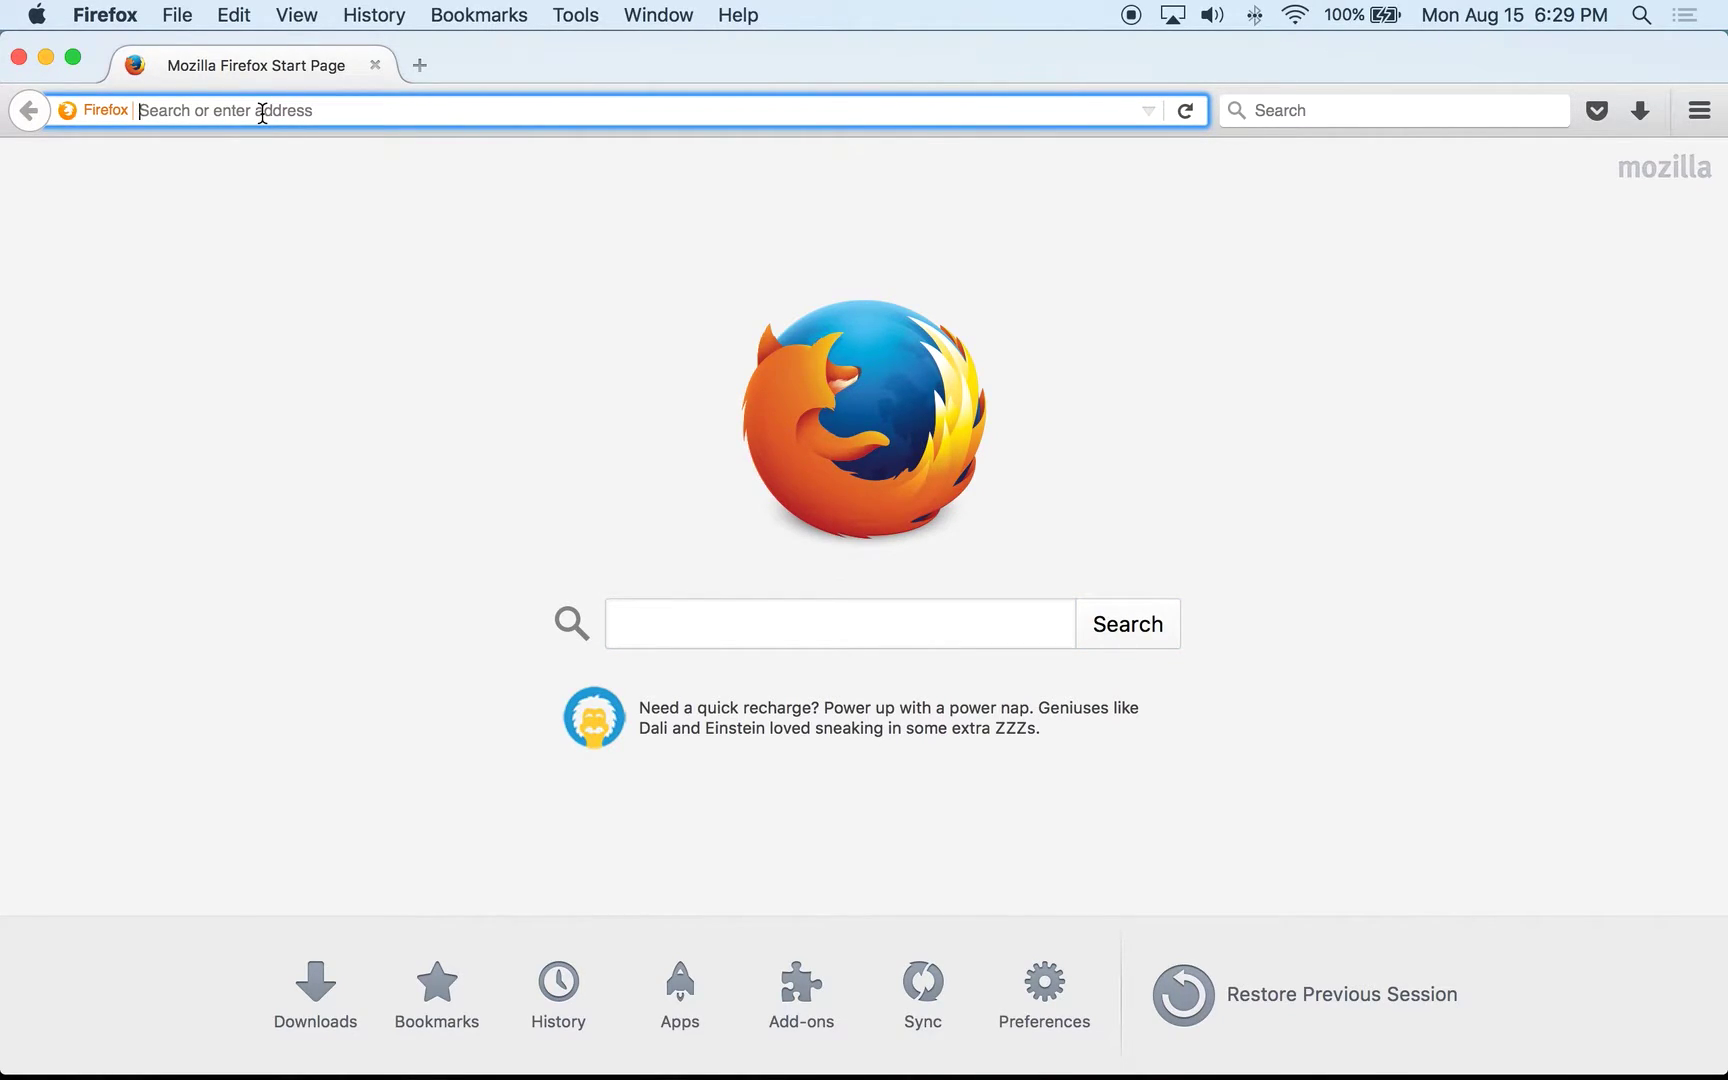
type("google")
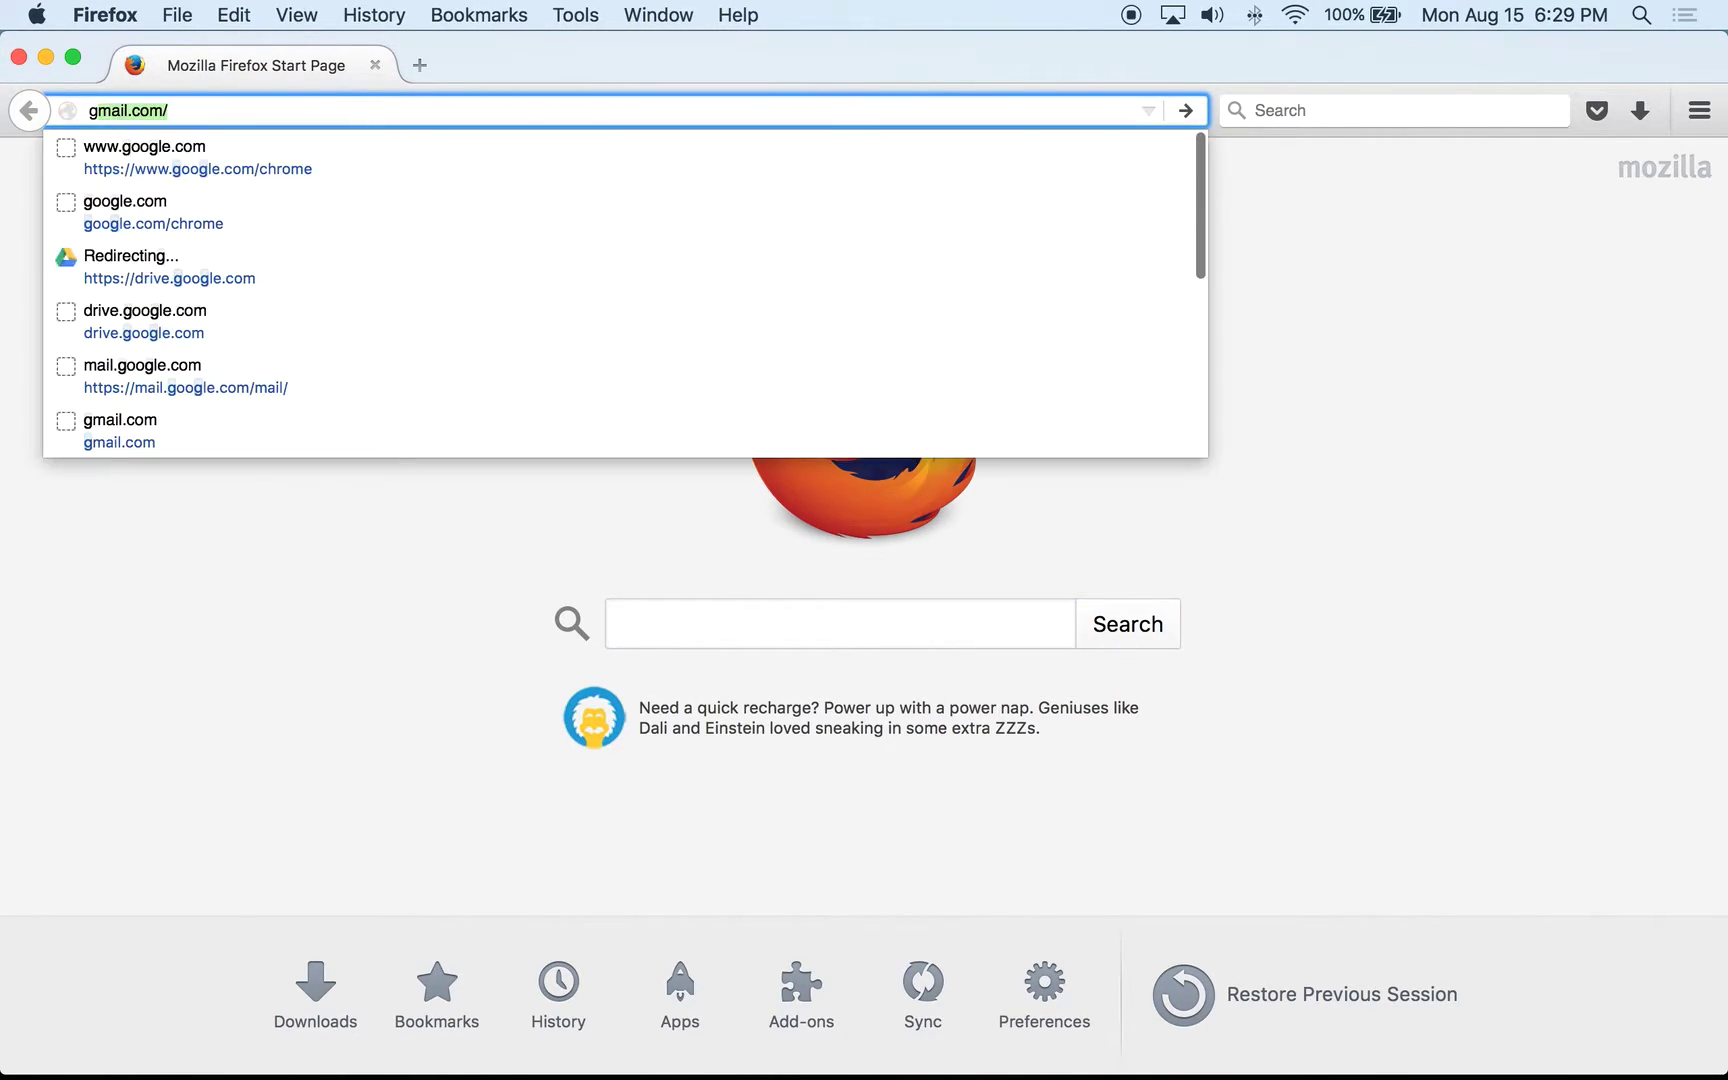
type(".com/chro")
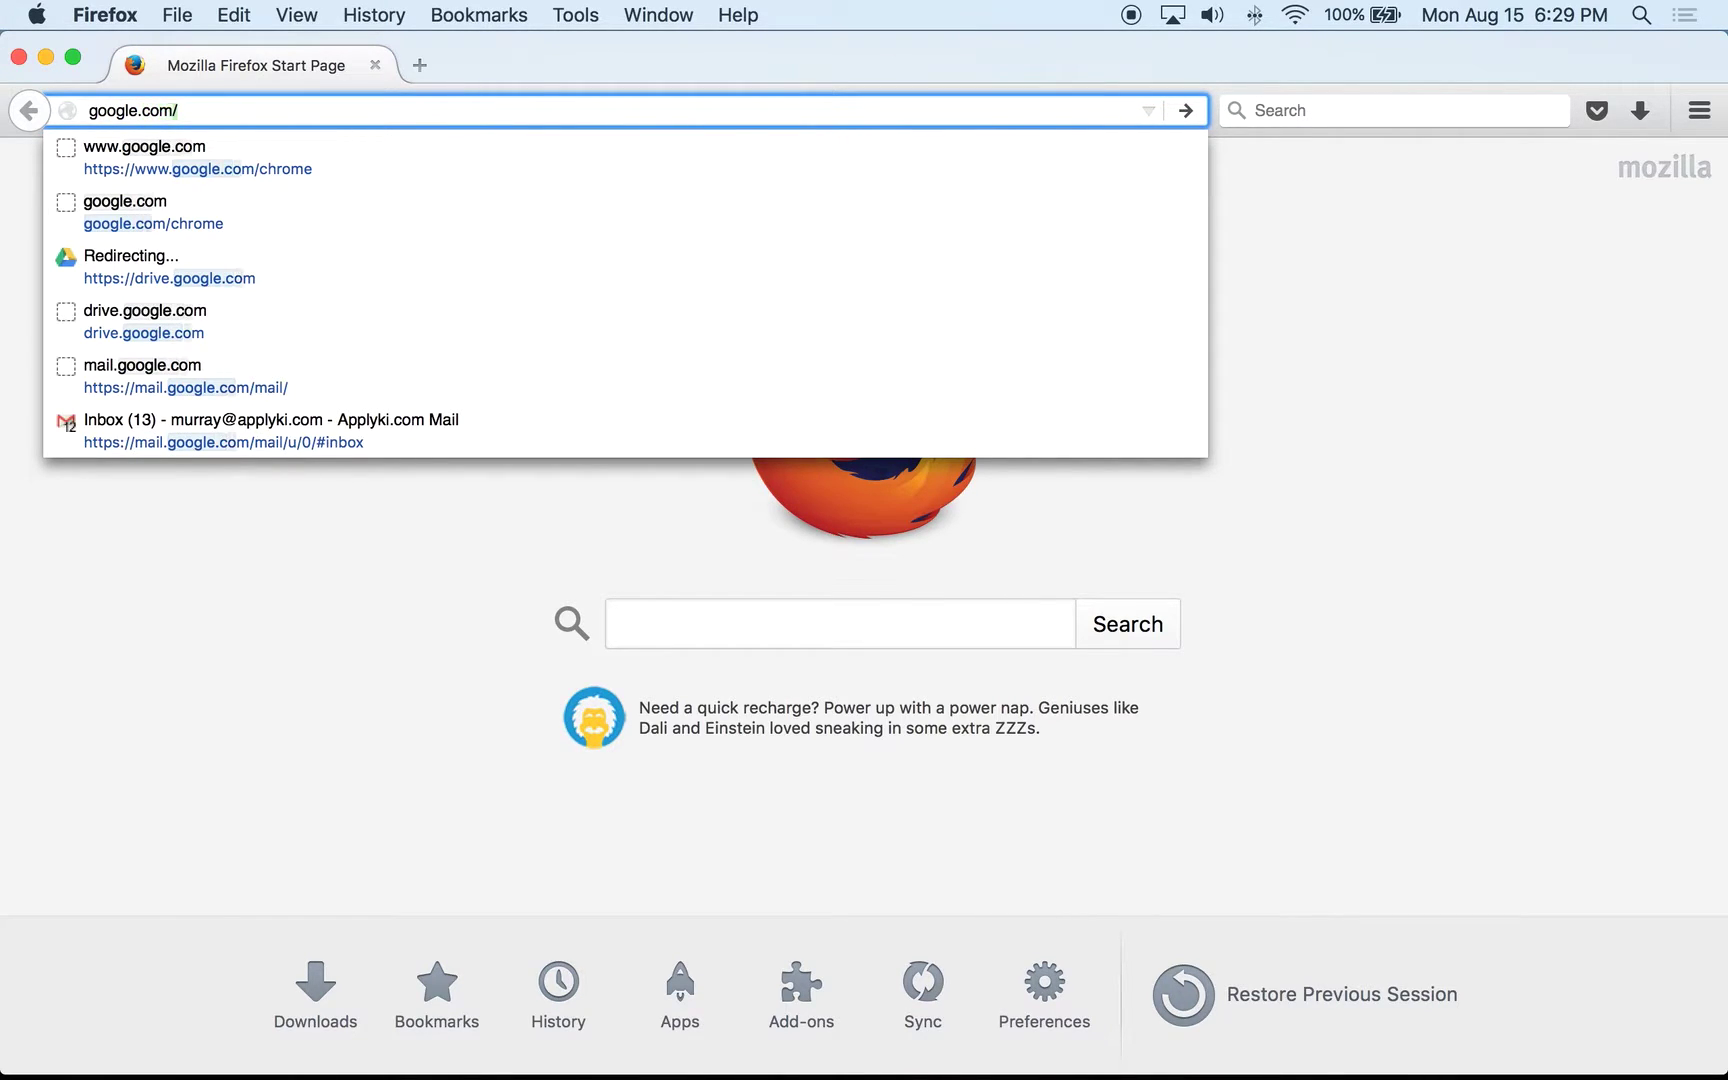
type("me")
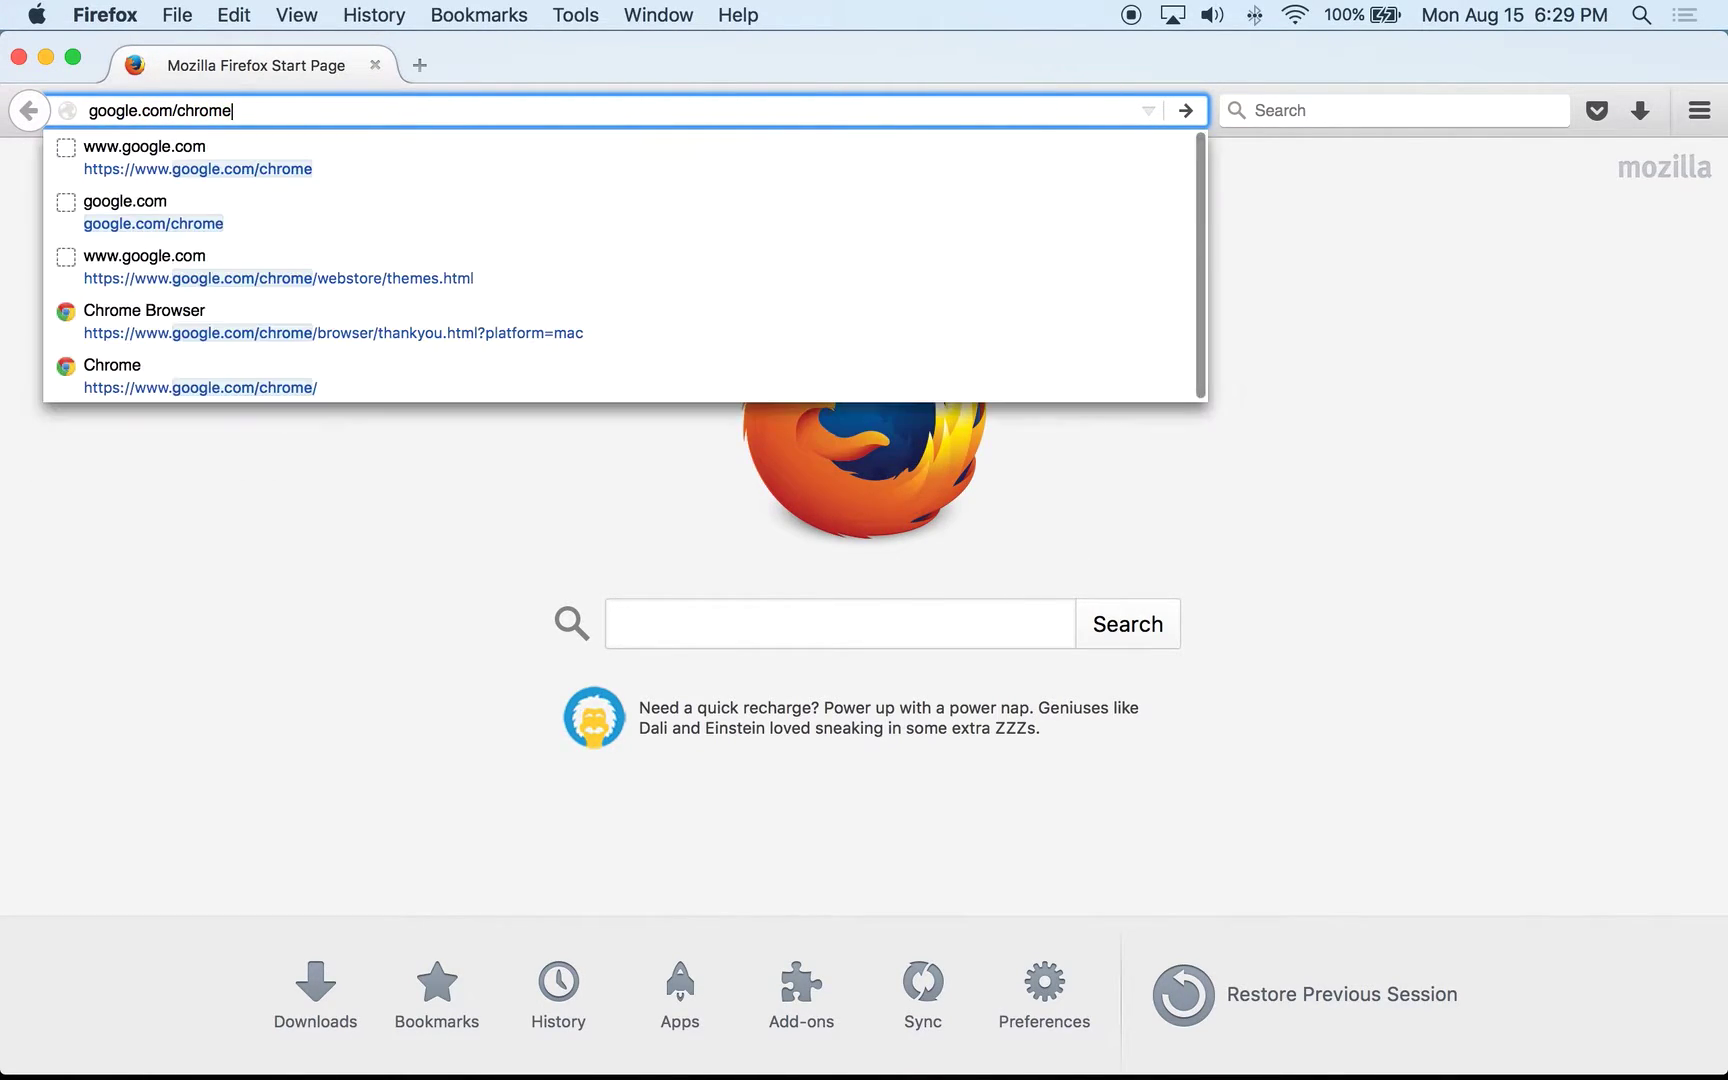
key("Return")
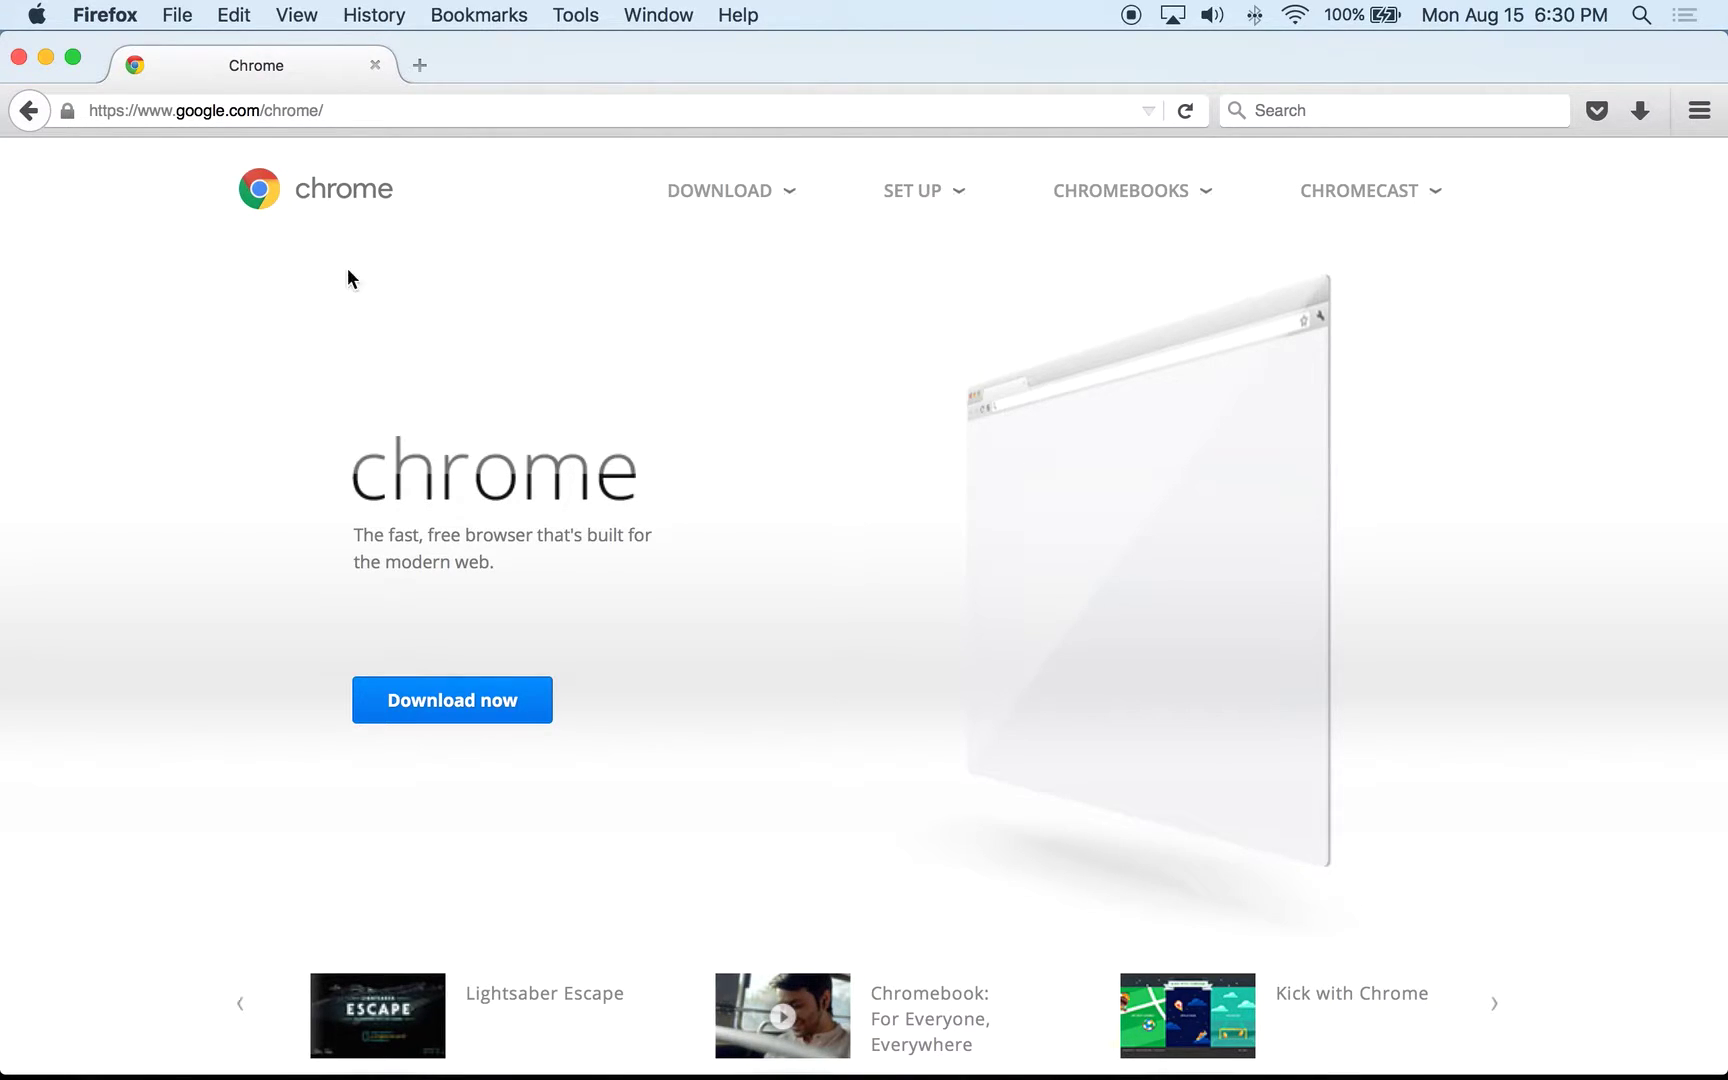
Step: Download Chrome for Mac, accepting its terms of service and opening googlechrome.dmg with DiskImageMounter, and show the download list
left_click(348, 111)
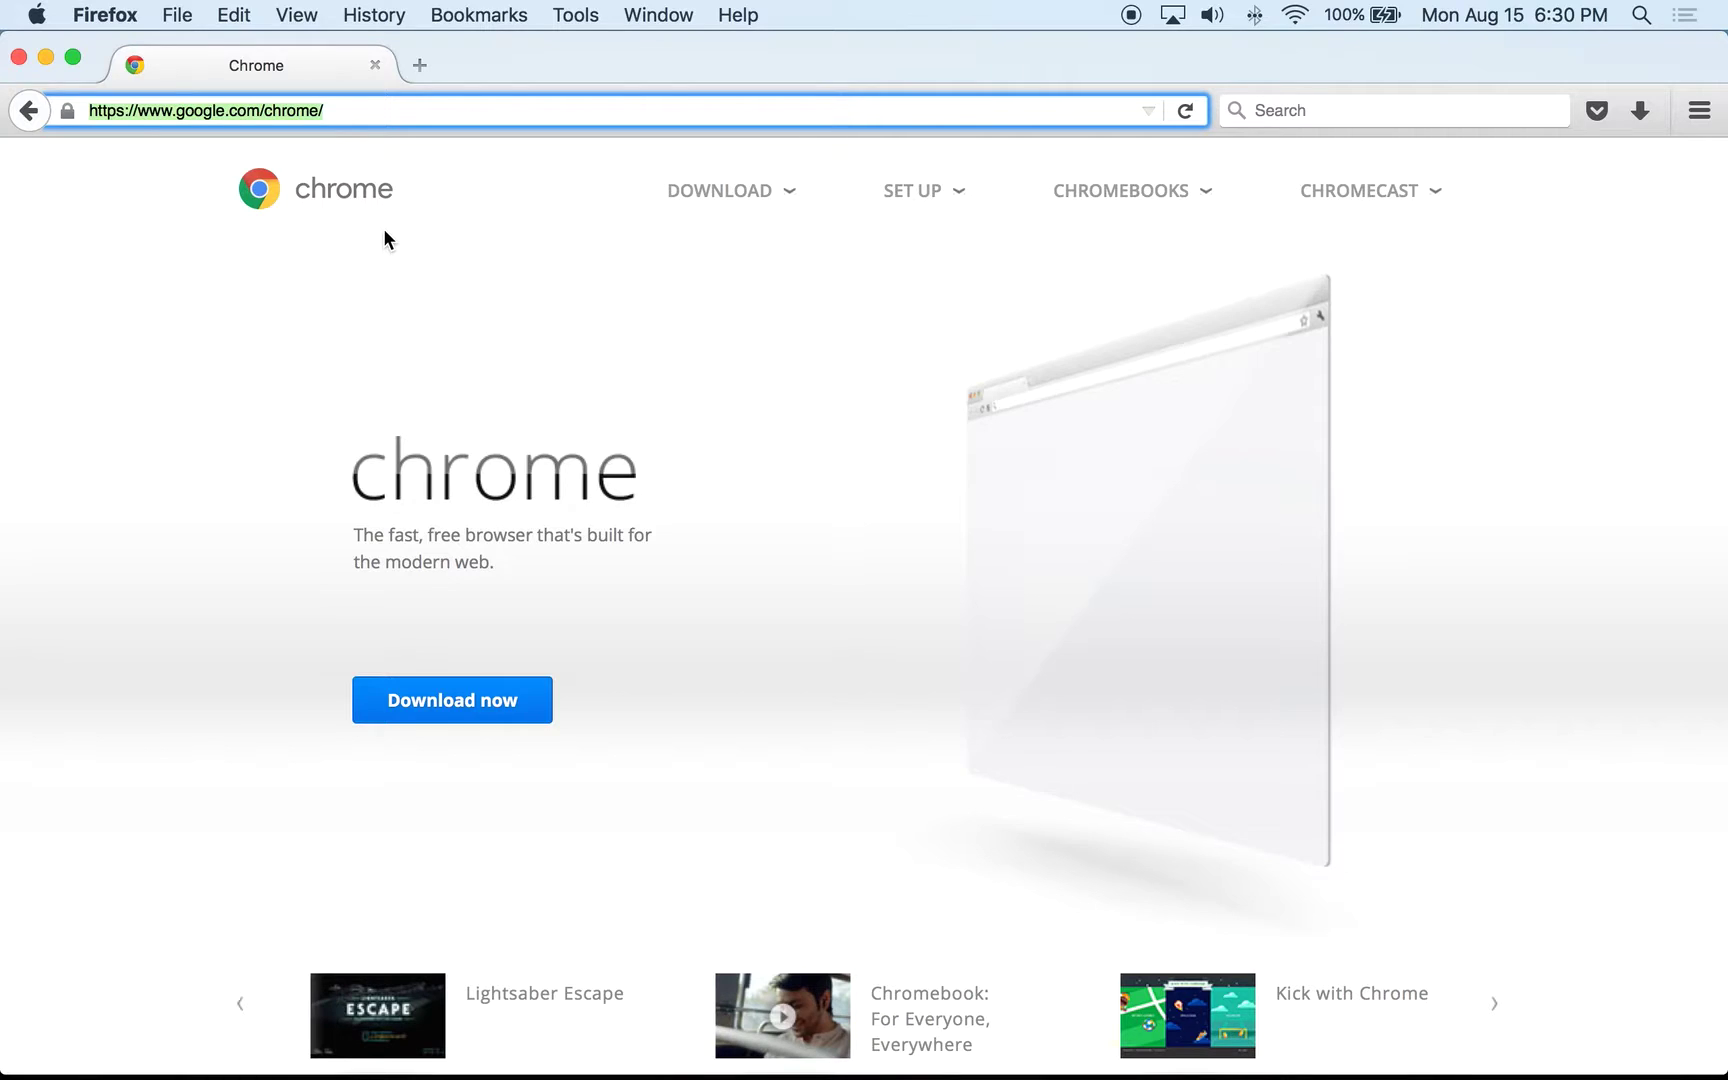
left_click(455, 708)
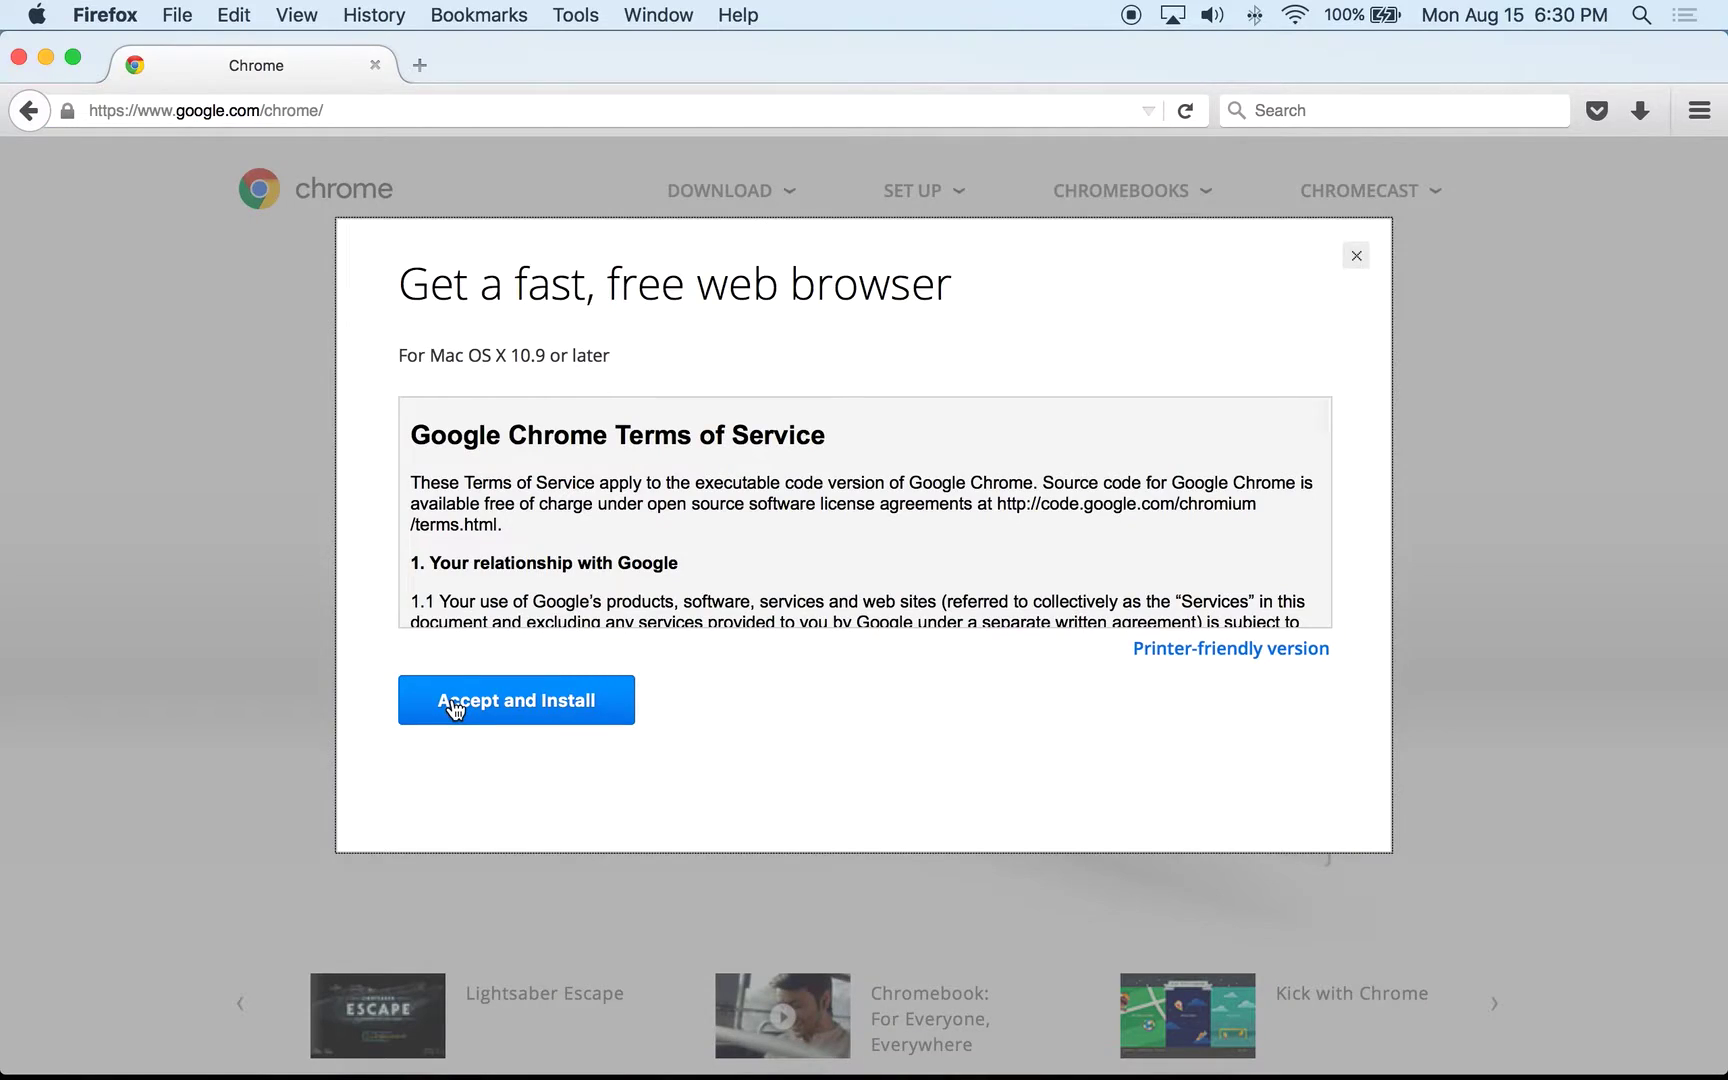
left_click(526, 708)
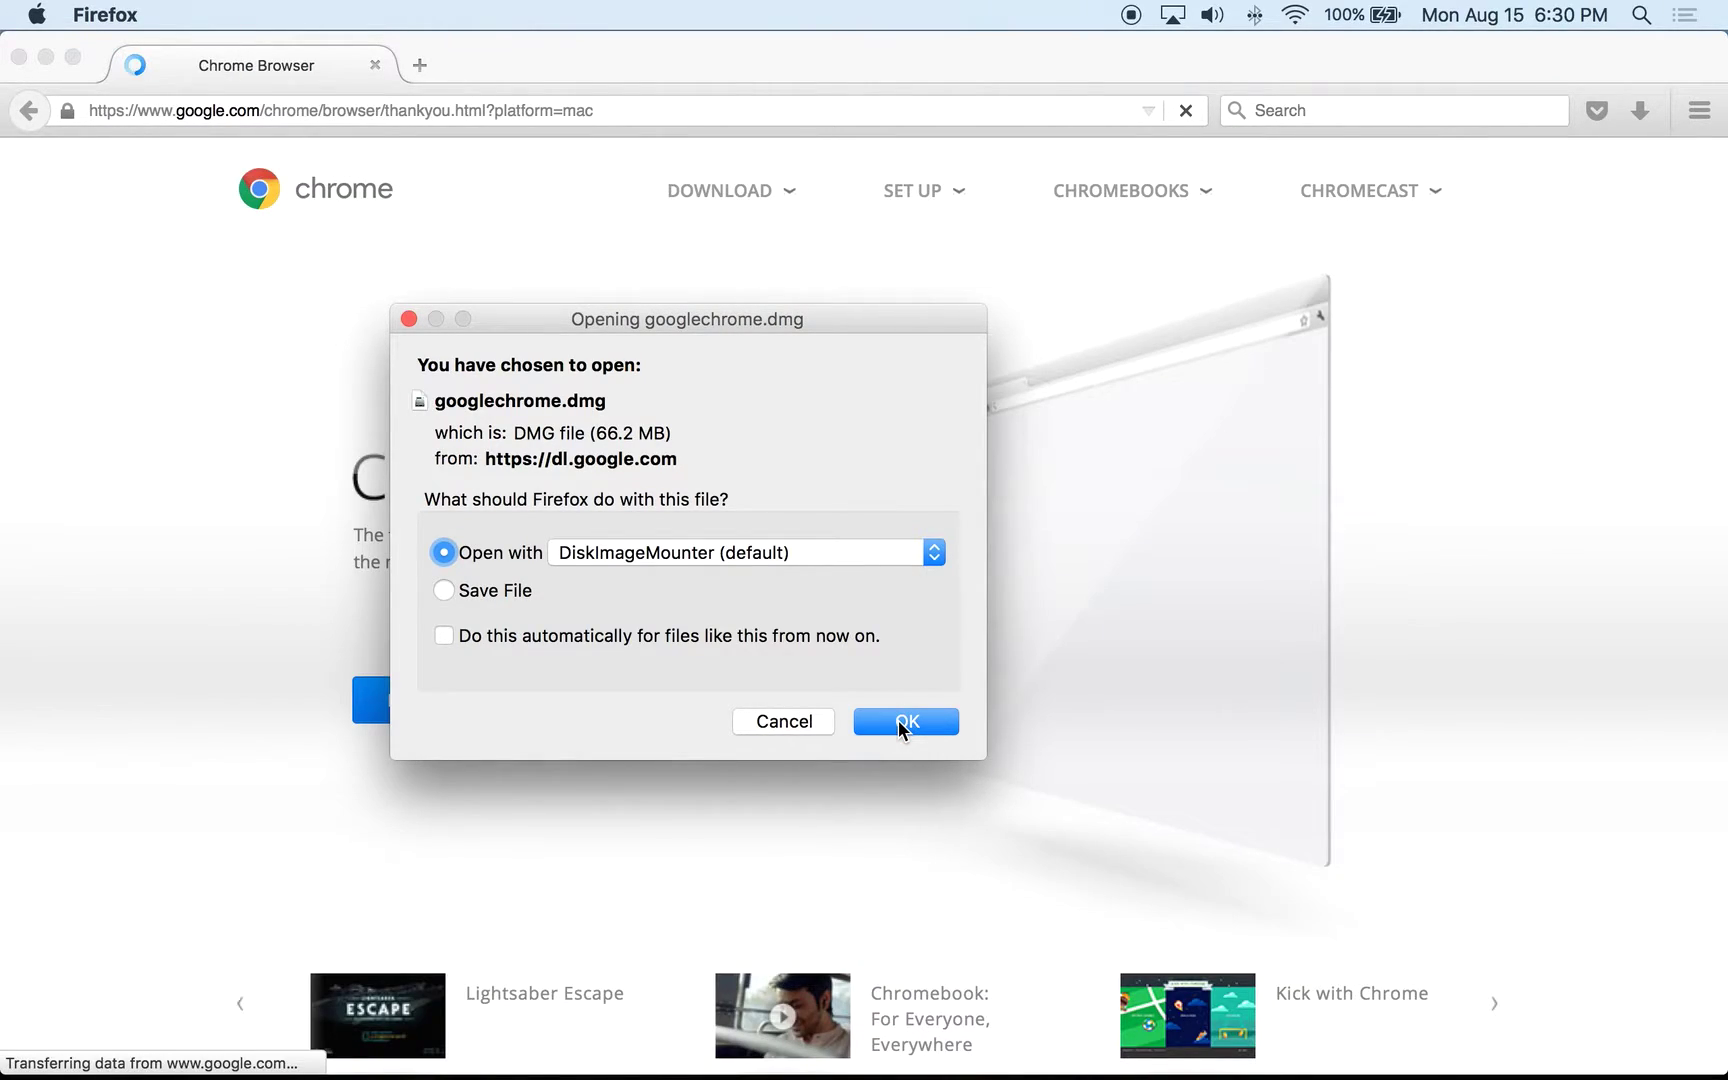
left_click(897, 718)
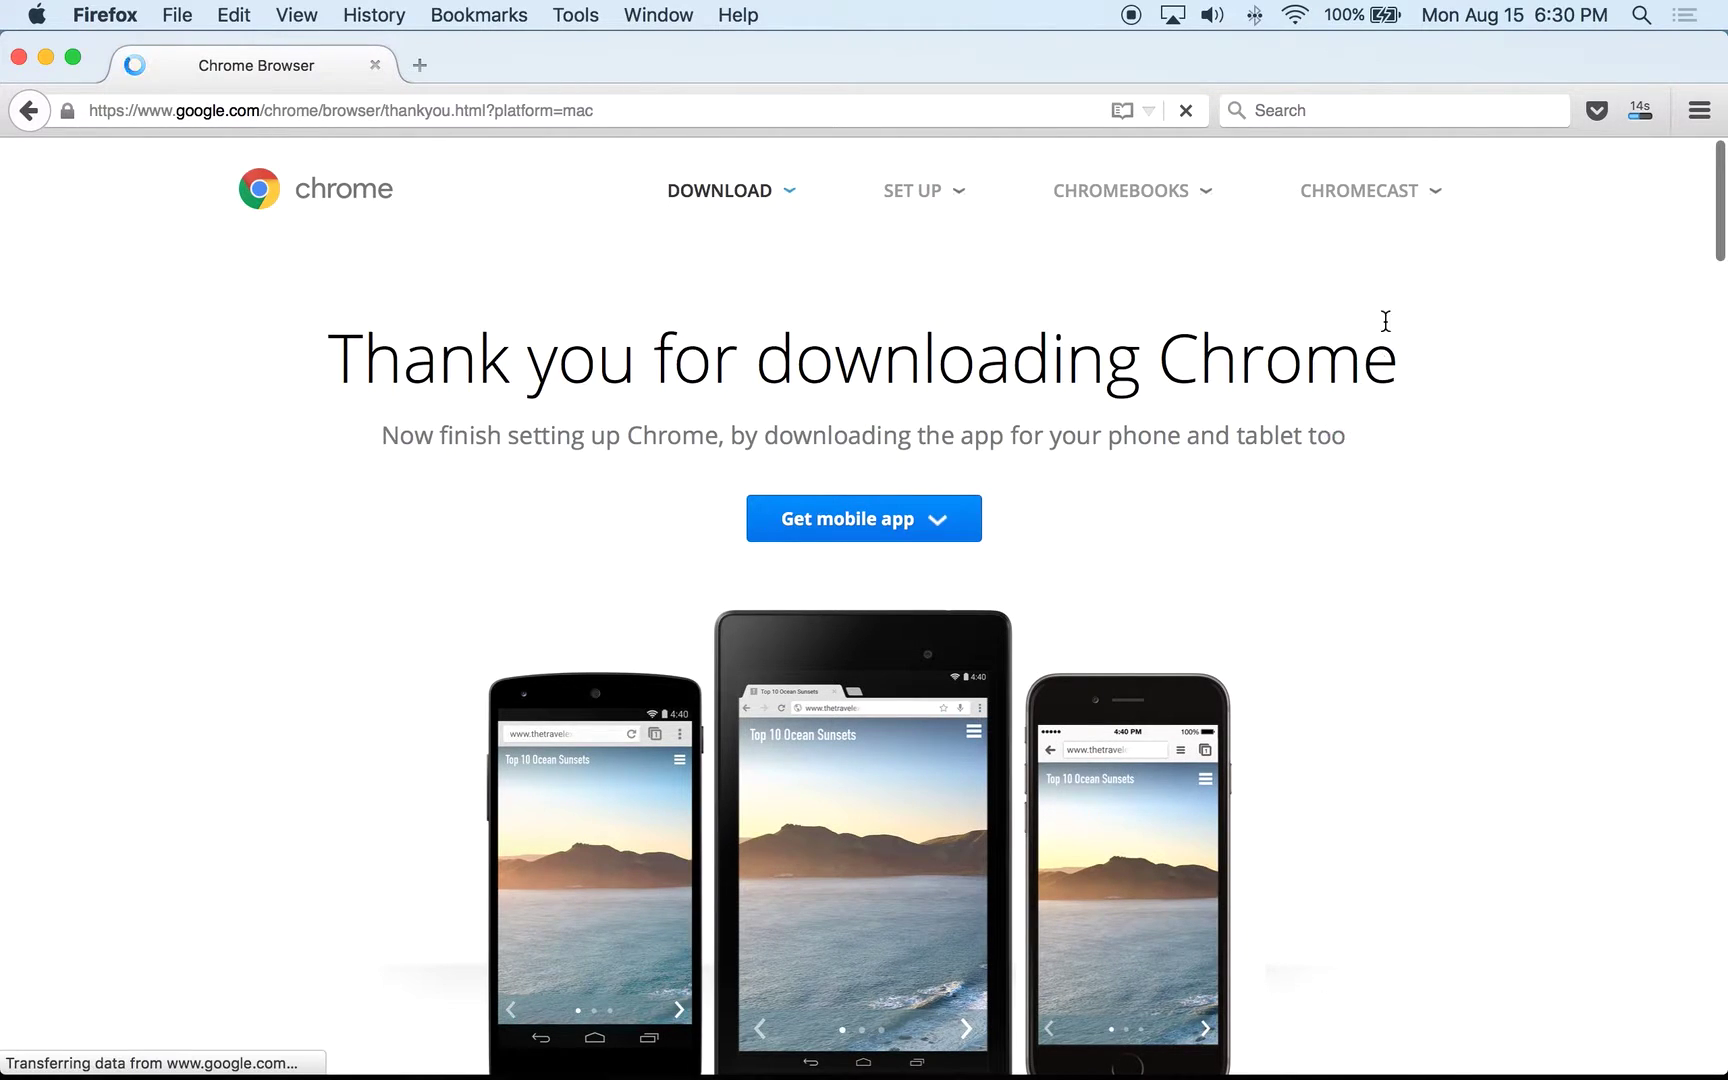
left_click(1641, 112)
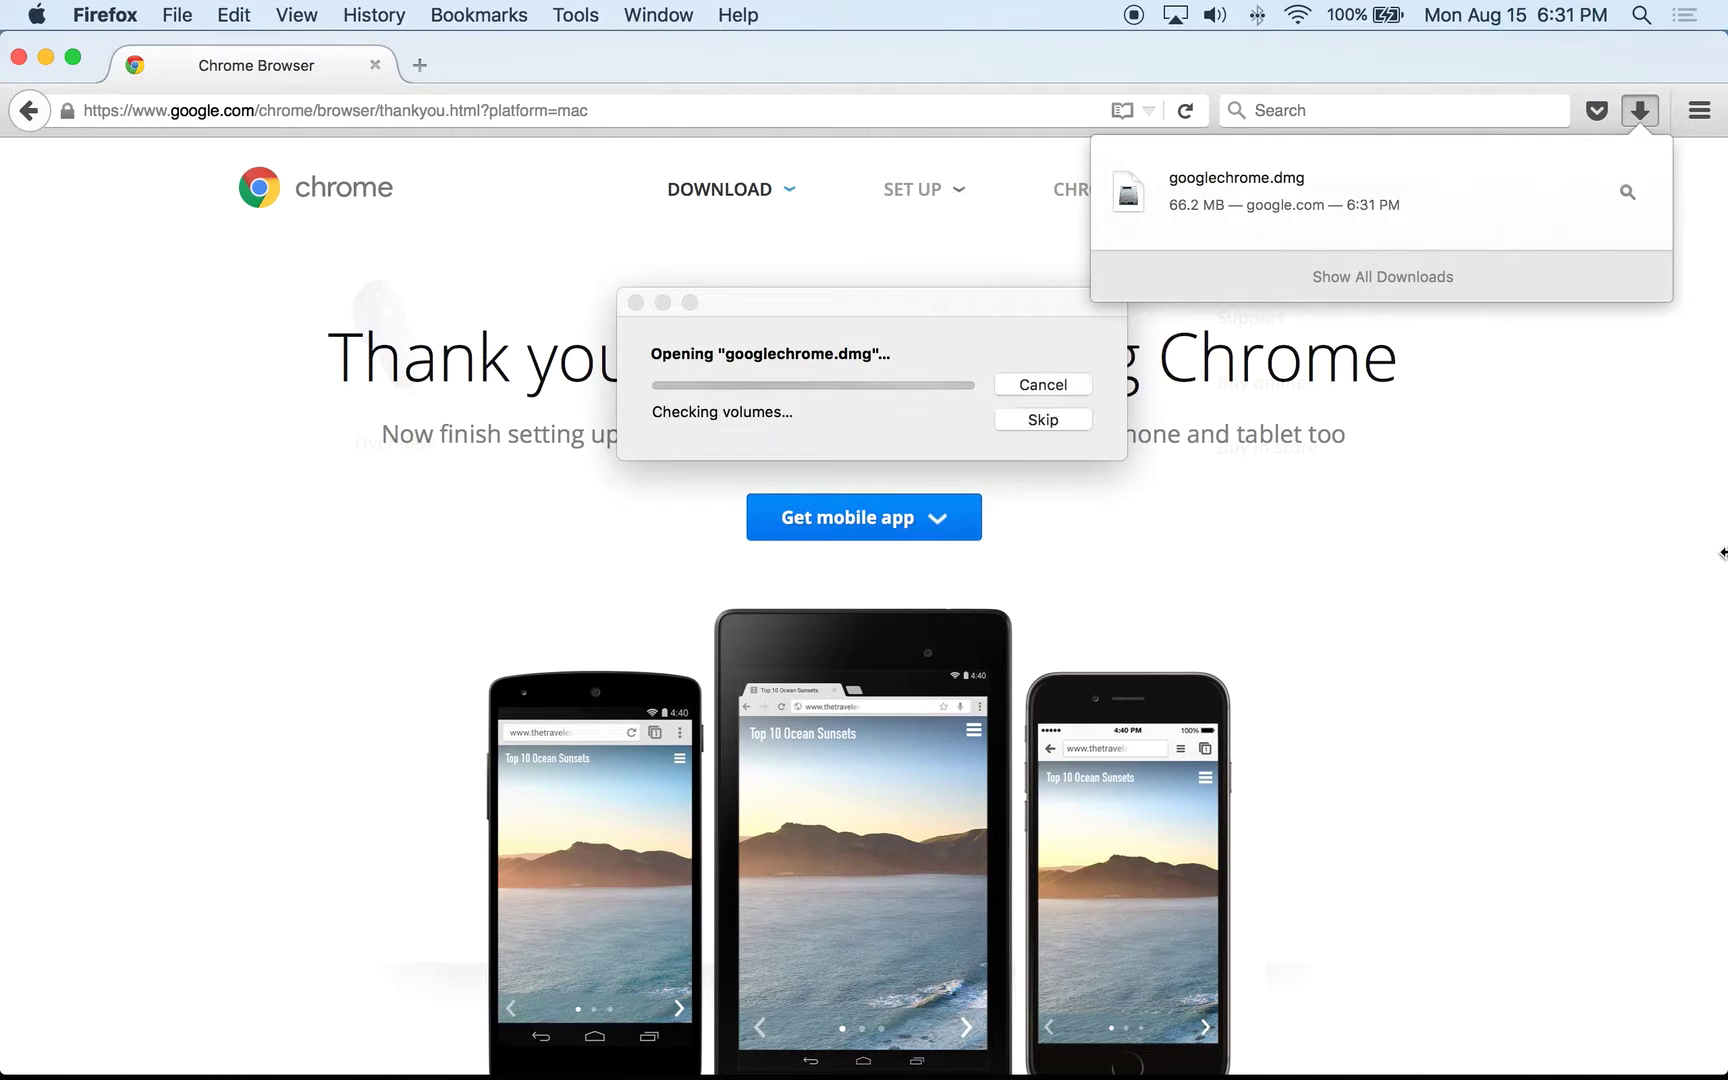
Step: Narrow the Firefox window to uncover part of the desktop and copy Google Chrome from the disk image into the Applications folder
left_click_drag(1722, 549, 1459, 550)
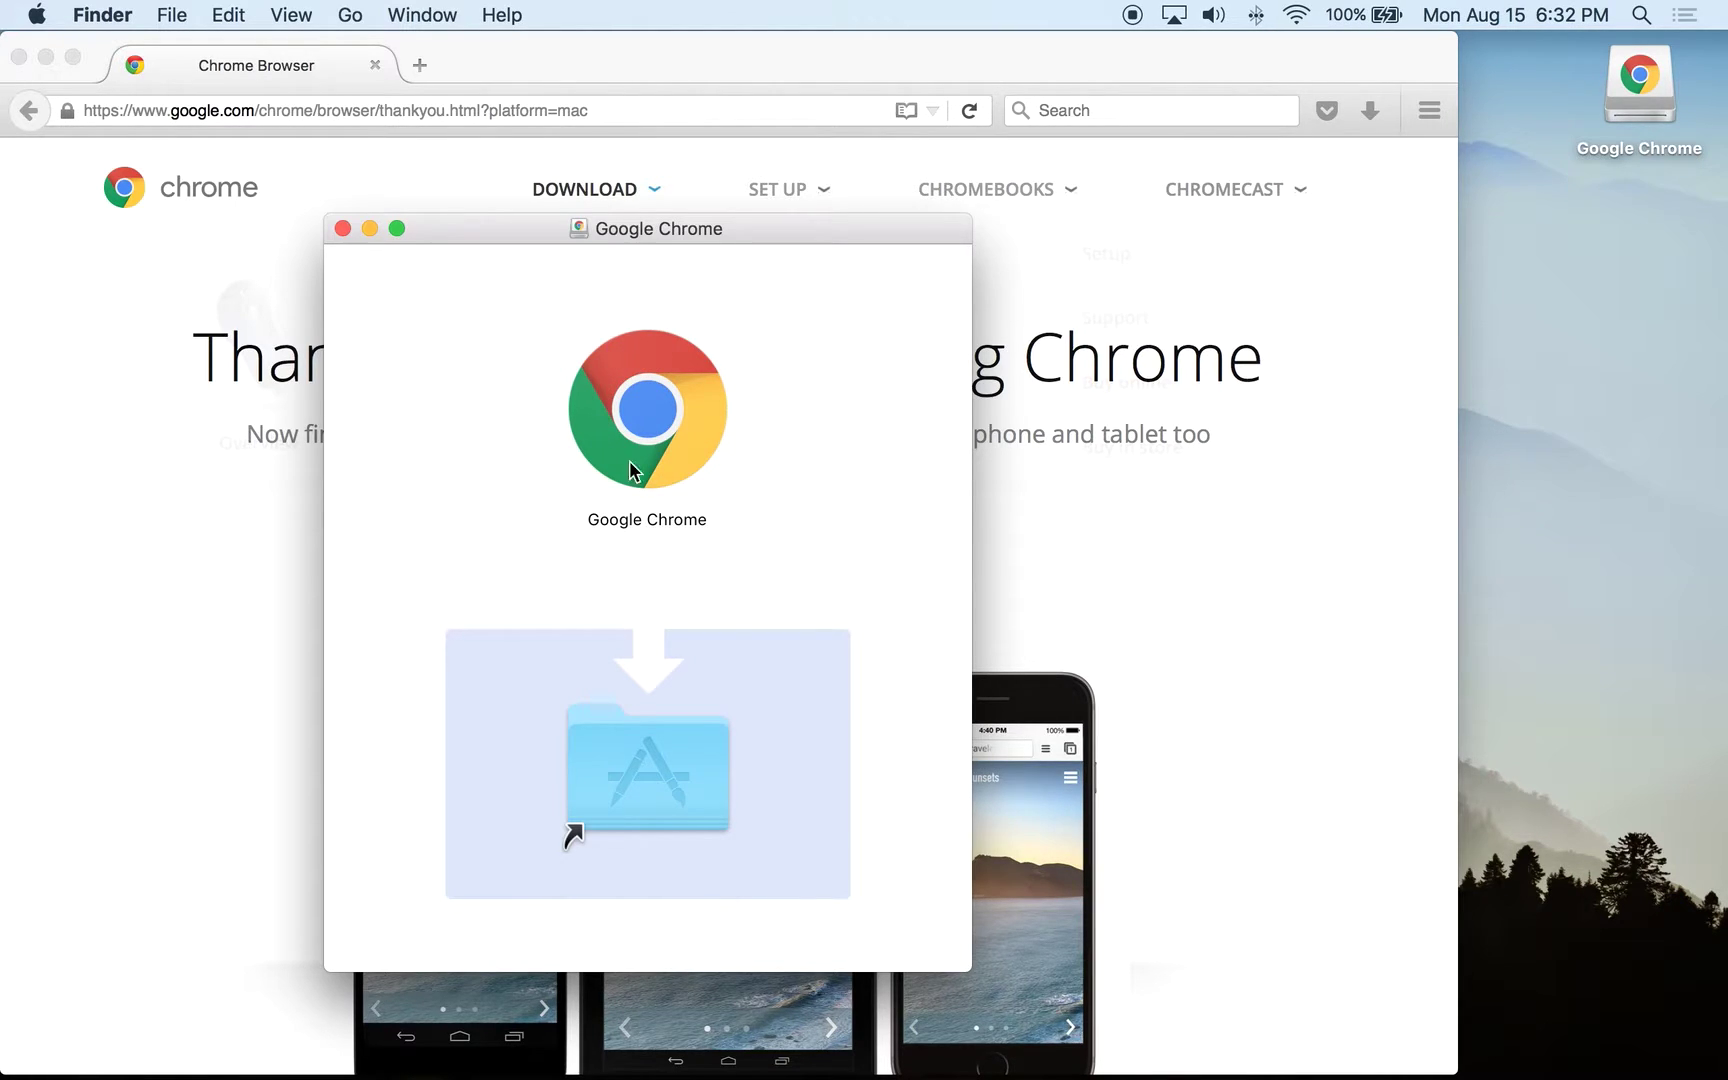
left_click(655, 412)
left_click_drag(655, 412, 651, 781)
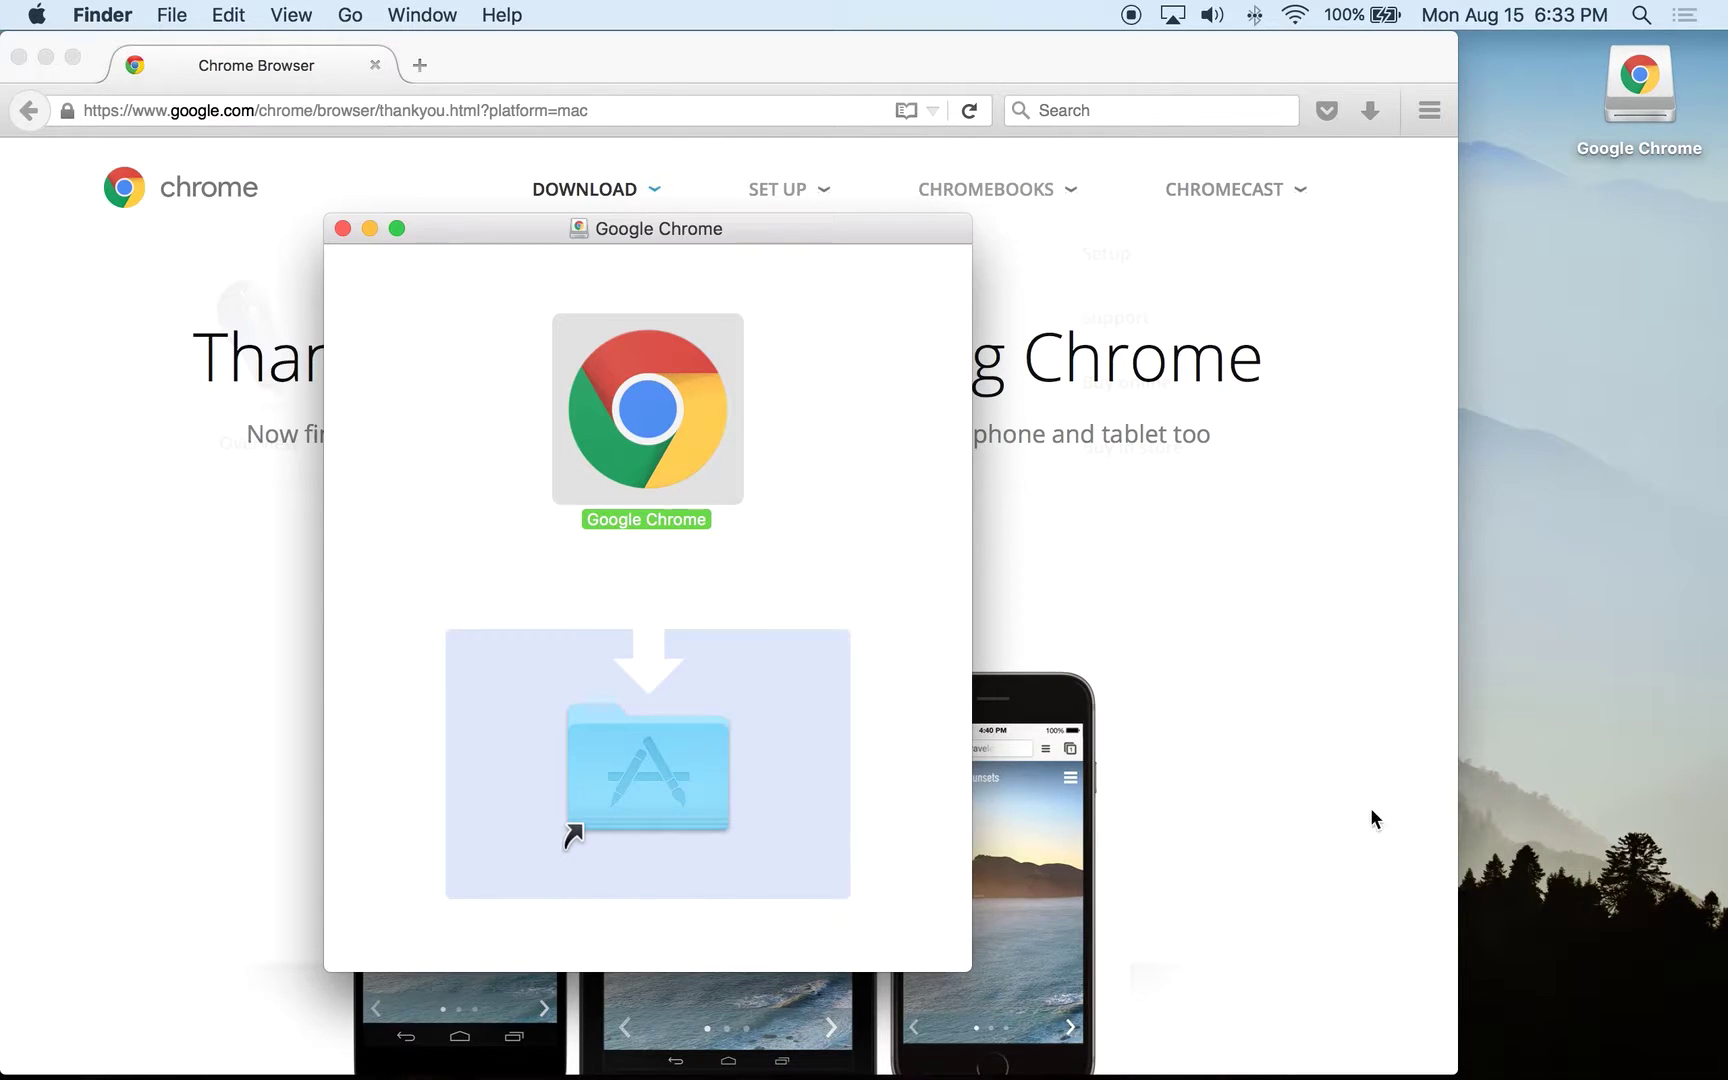
Step: Launch Google Chrome from the Applications folder and allow the downloaded application to open
mouse_move(1400, 1060)
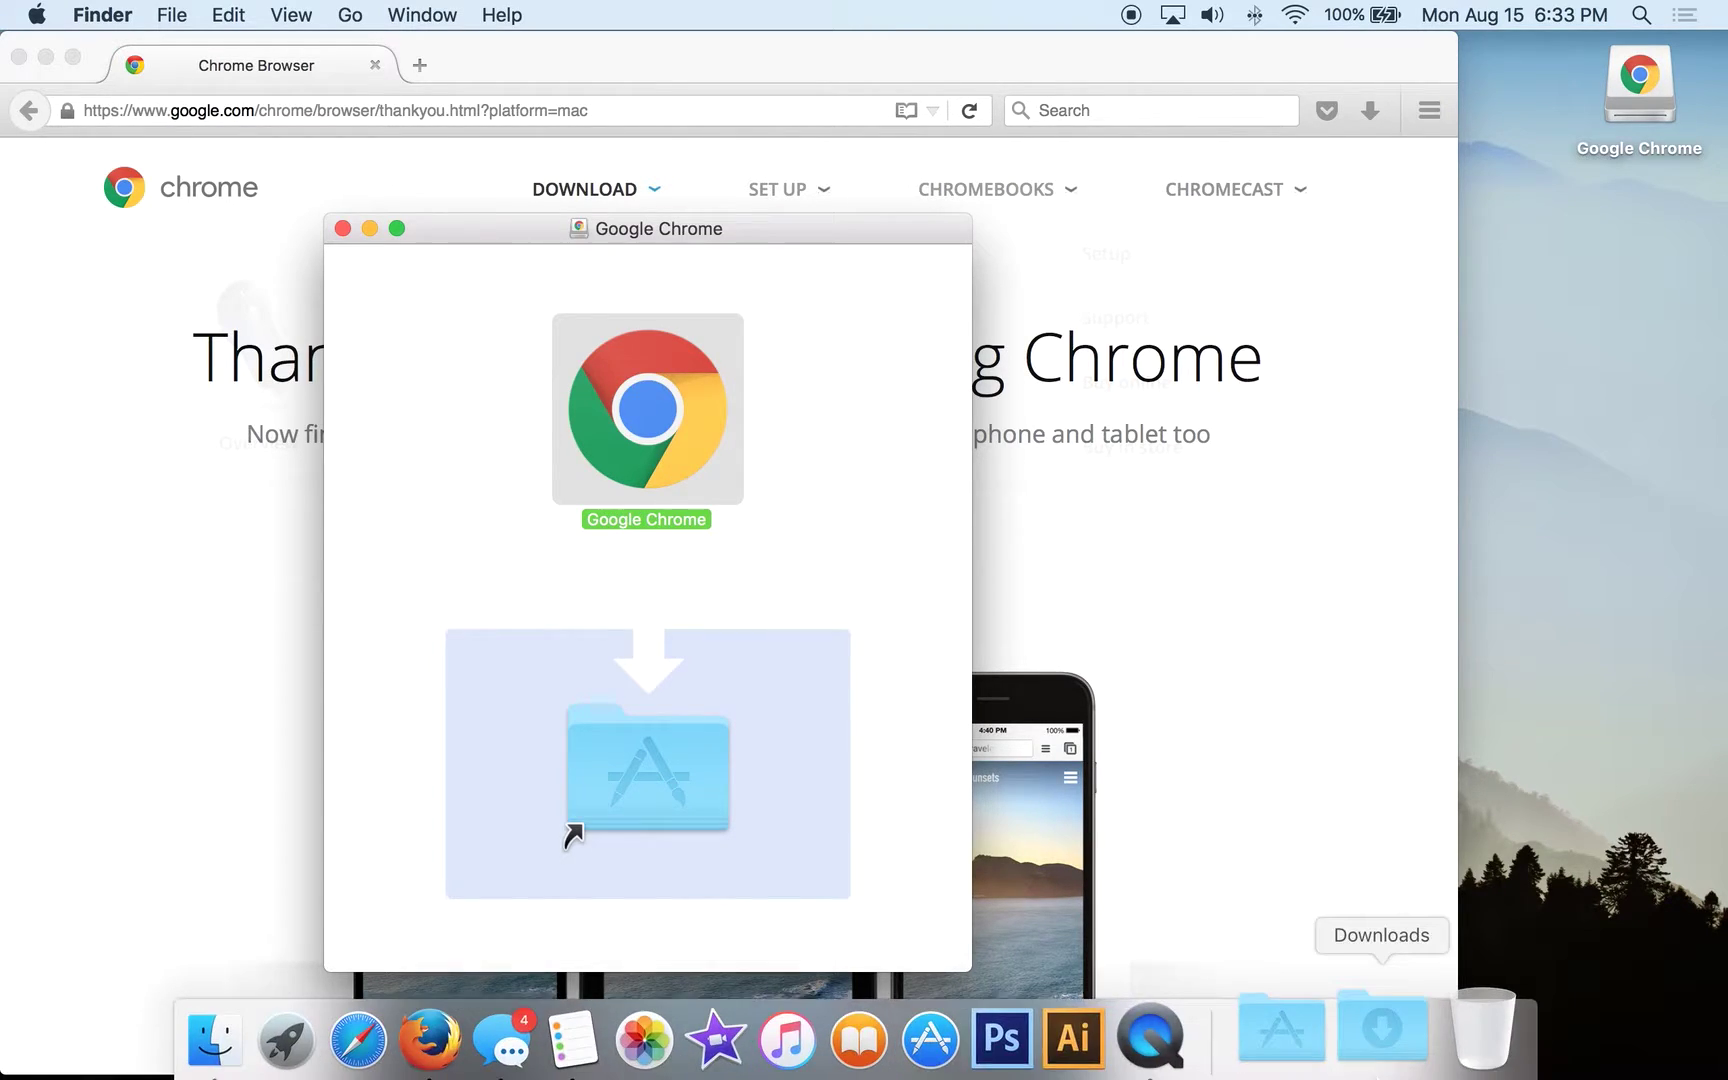
left_click(1300, 1025)
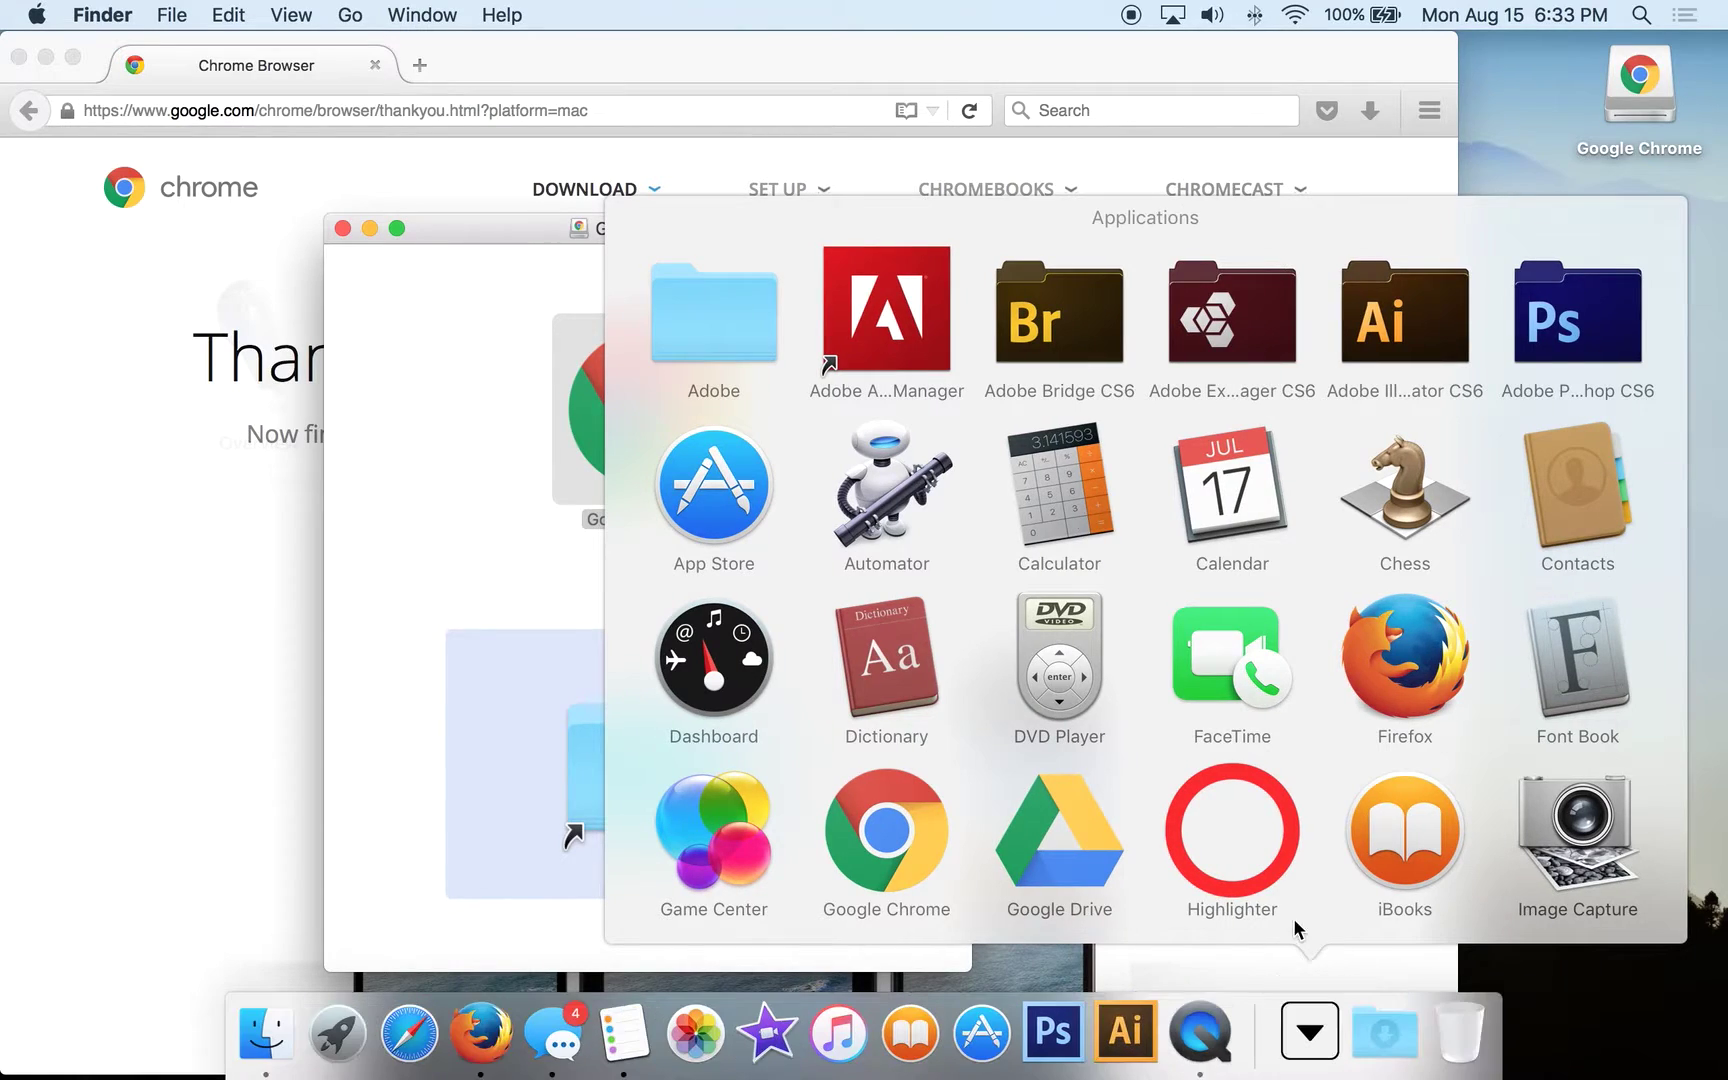
left_click(886, 835)
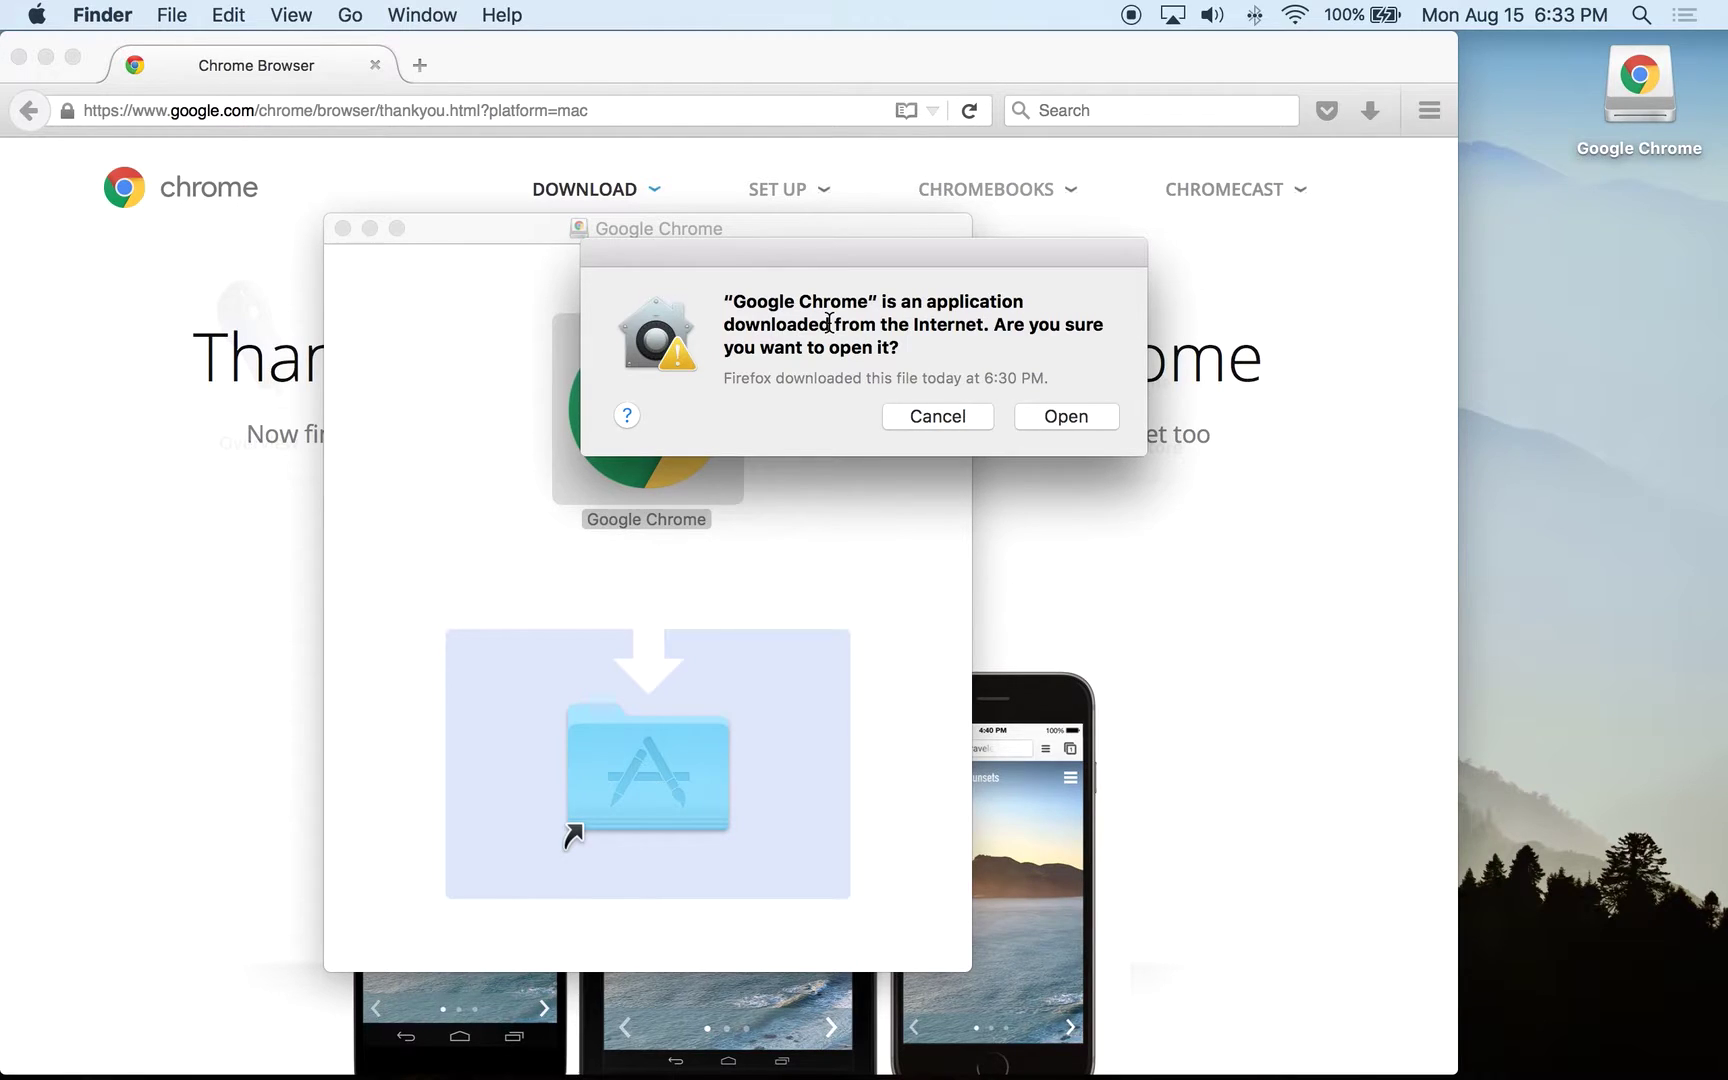
left_click(1064, 416)
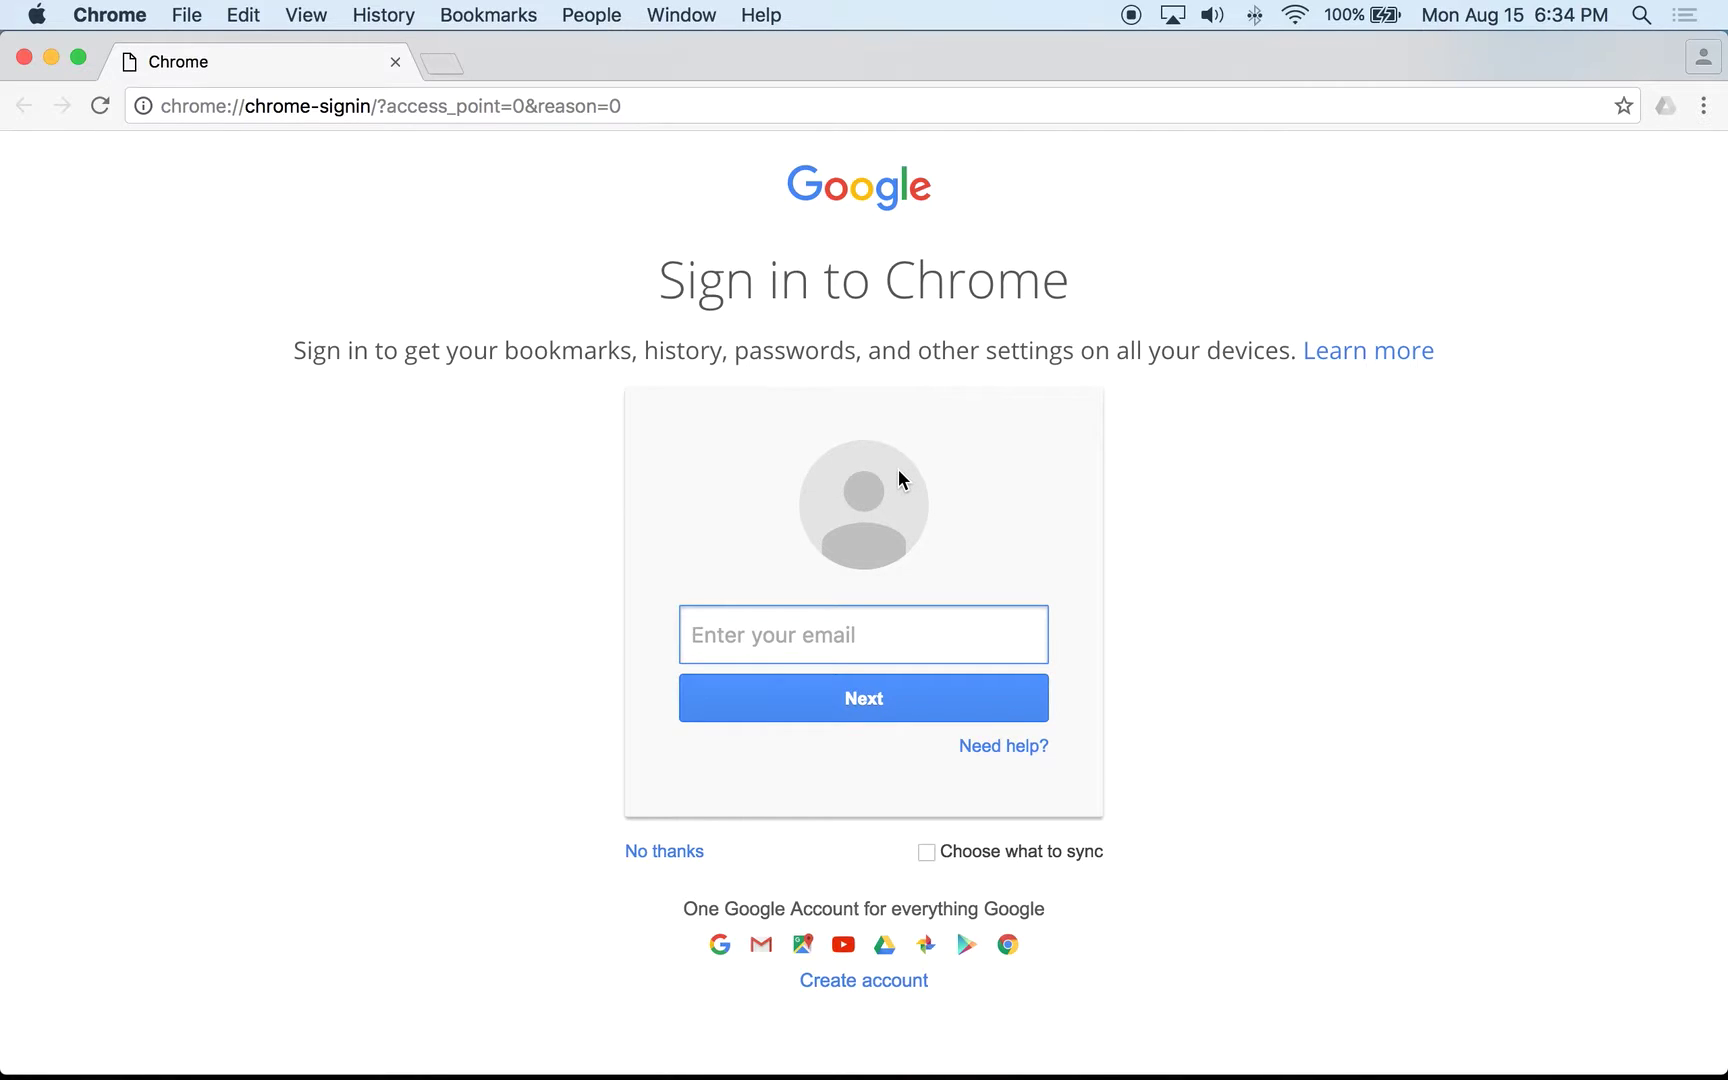
left_click(668, 100)
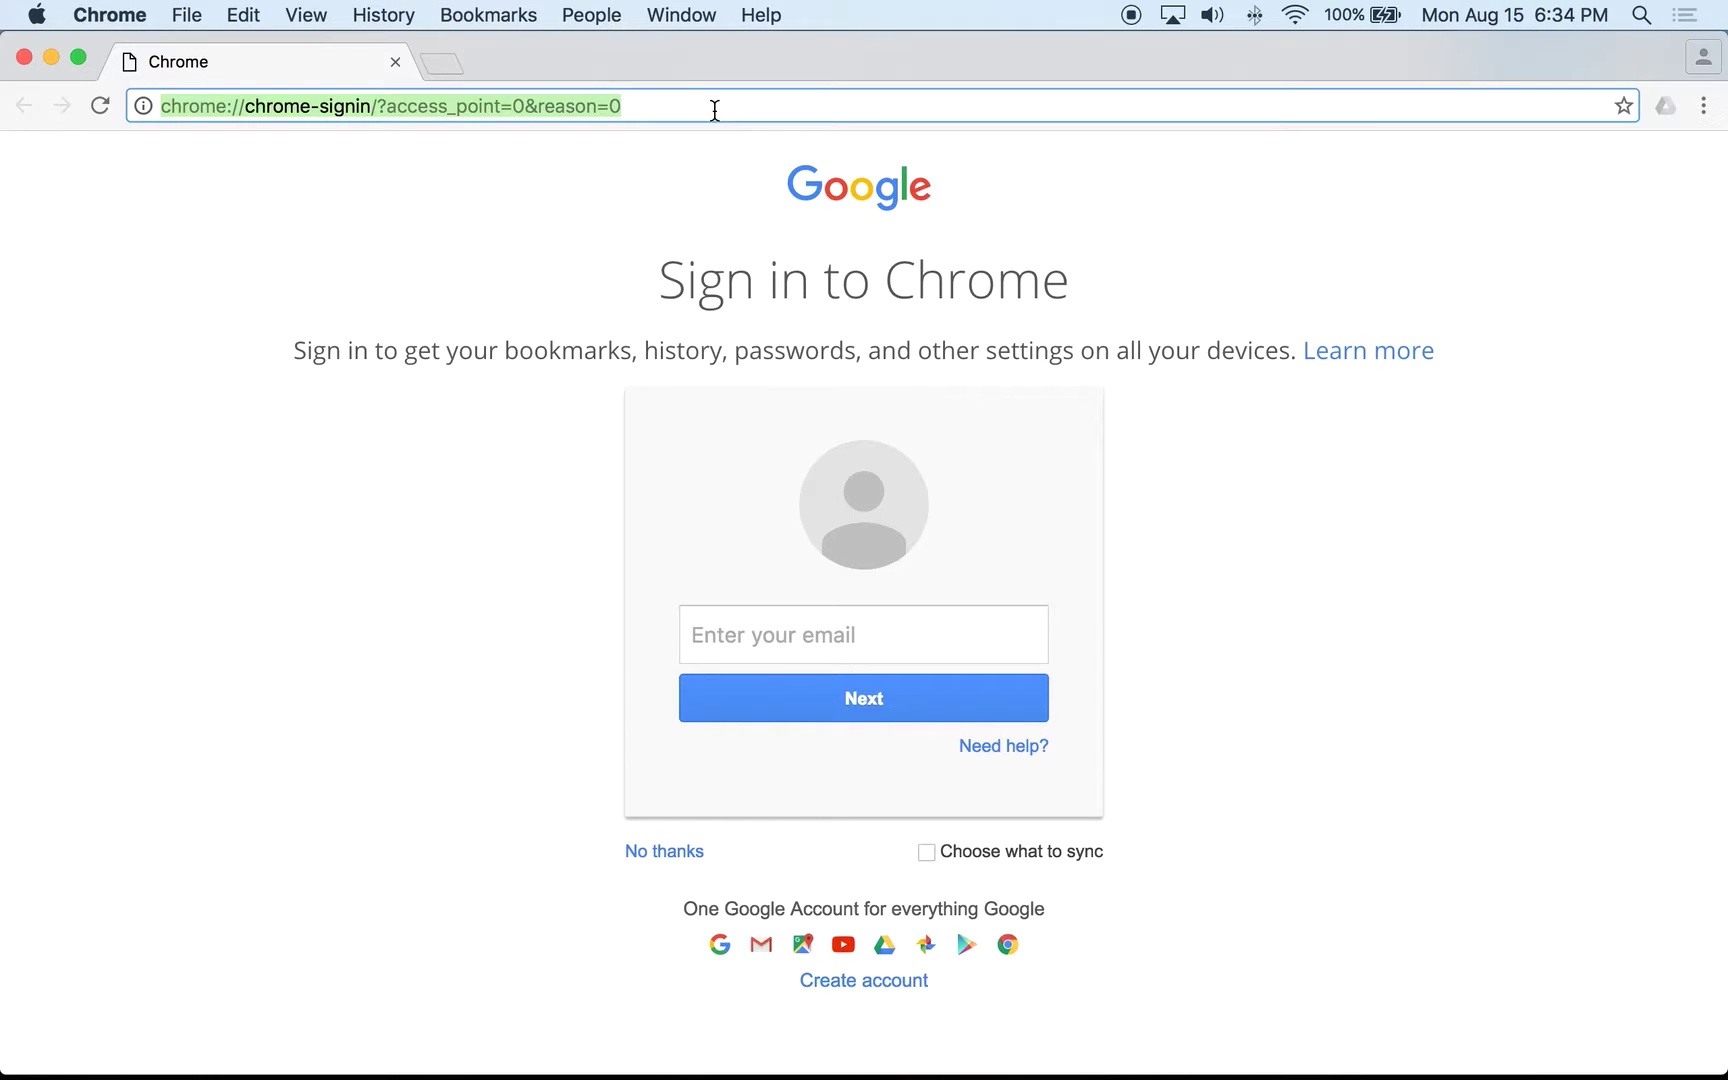
left_click(652, 106)
left_click_drag(656, 106, 162, 106)
Step: Narrow the Chrome window to uncover part of the desktop and place Chrome in the Dock between Launchpad and Safari
left_click_drag(1724, 488, 1493, 489)
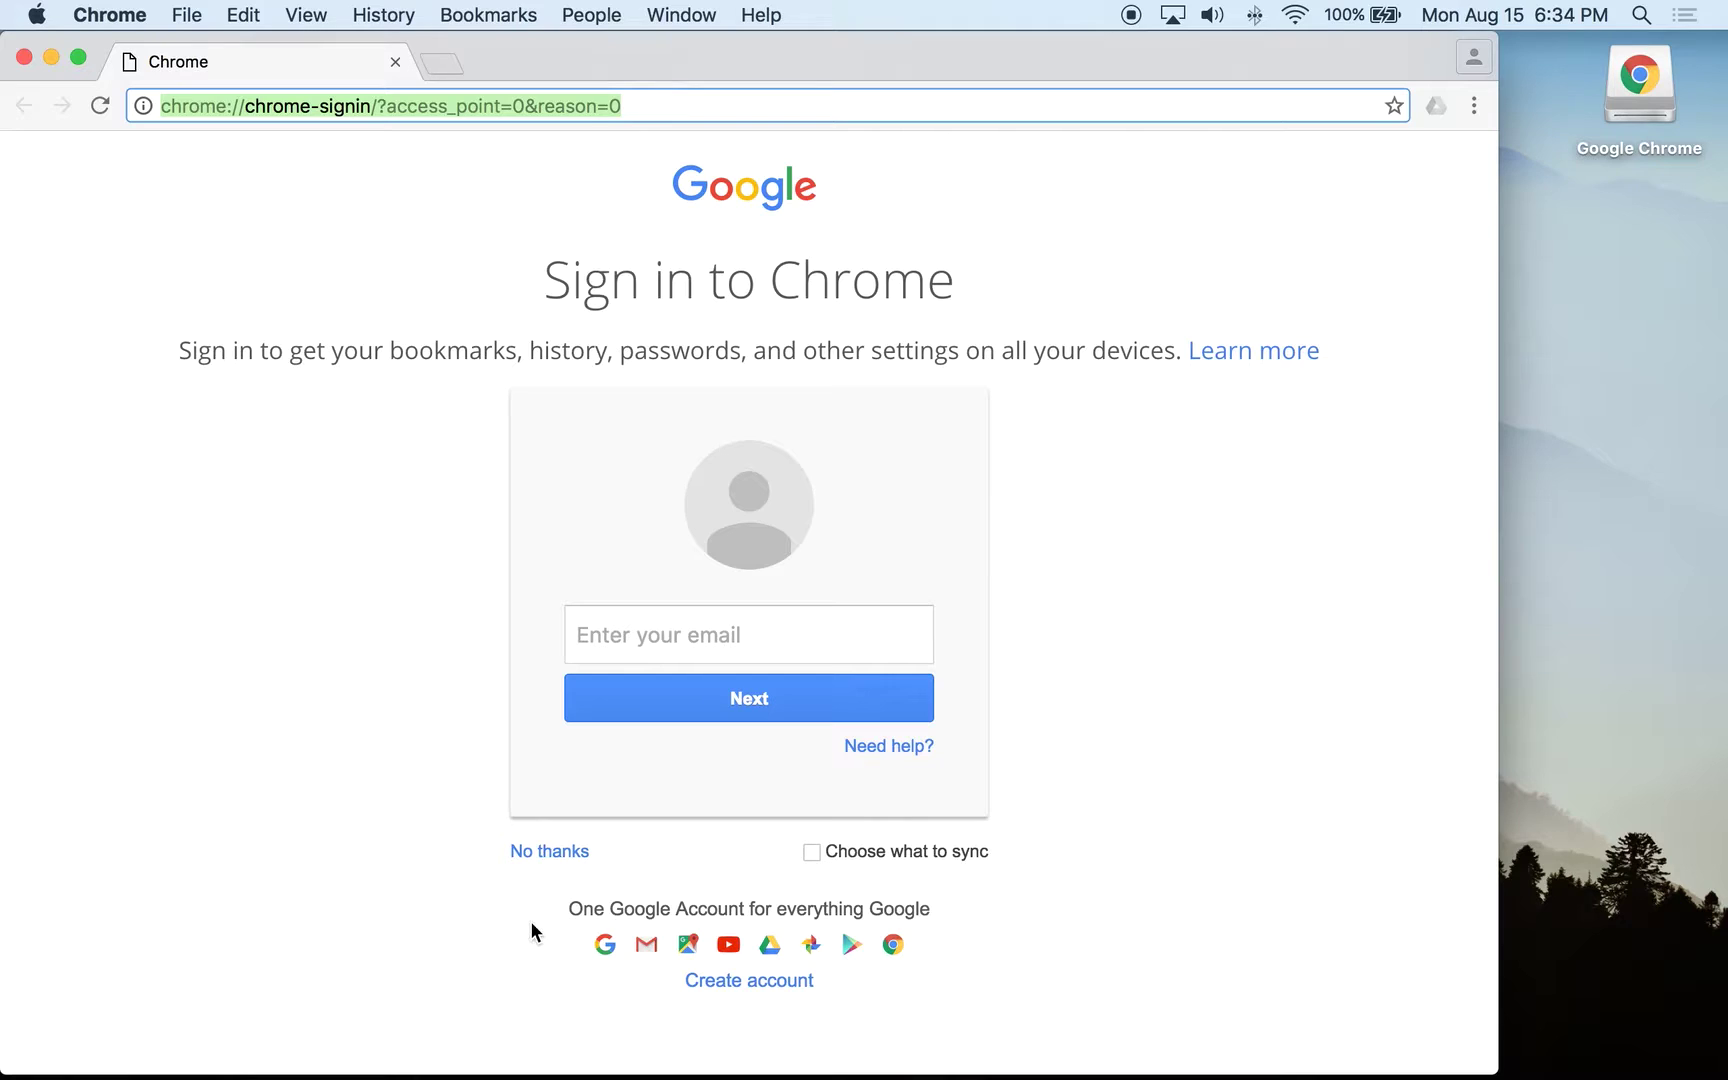
mouse_move(540, 1076)
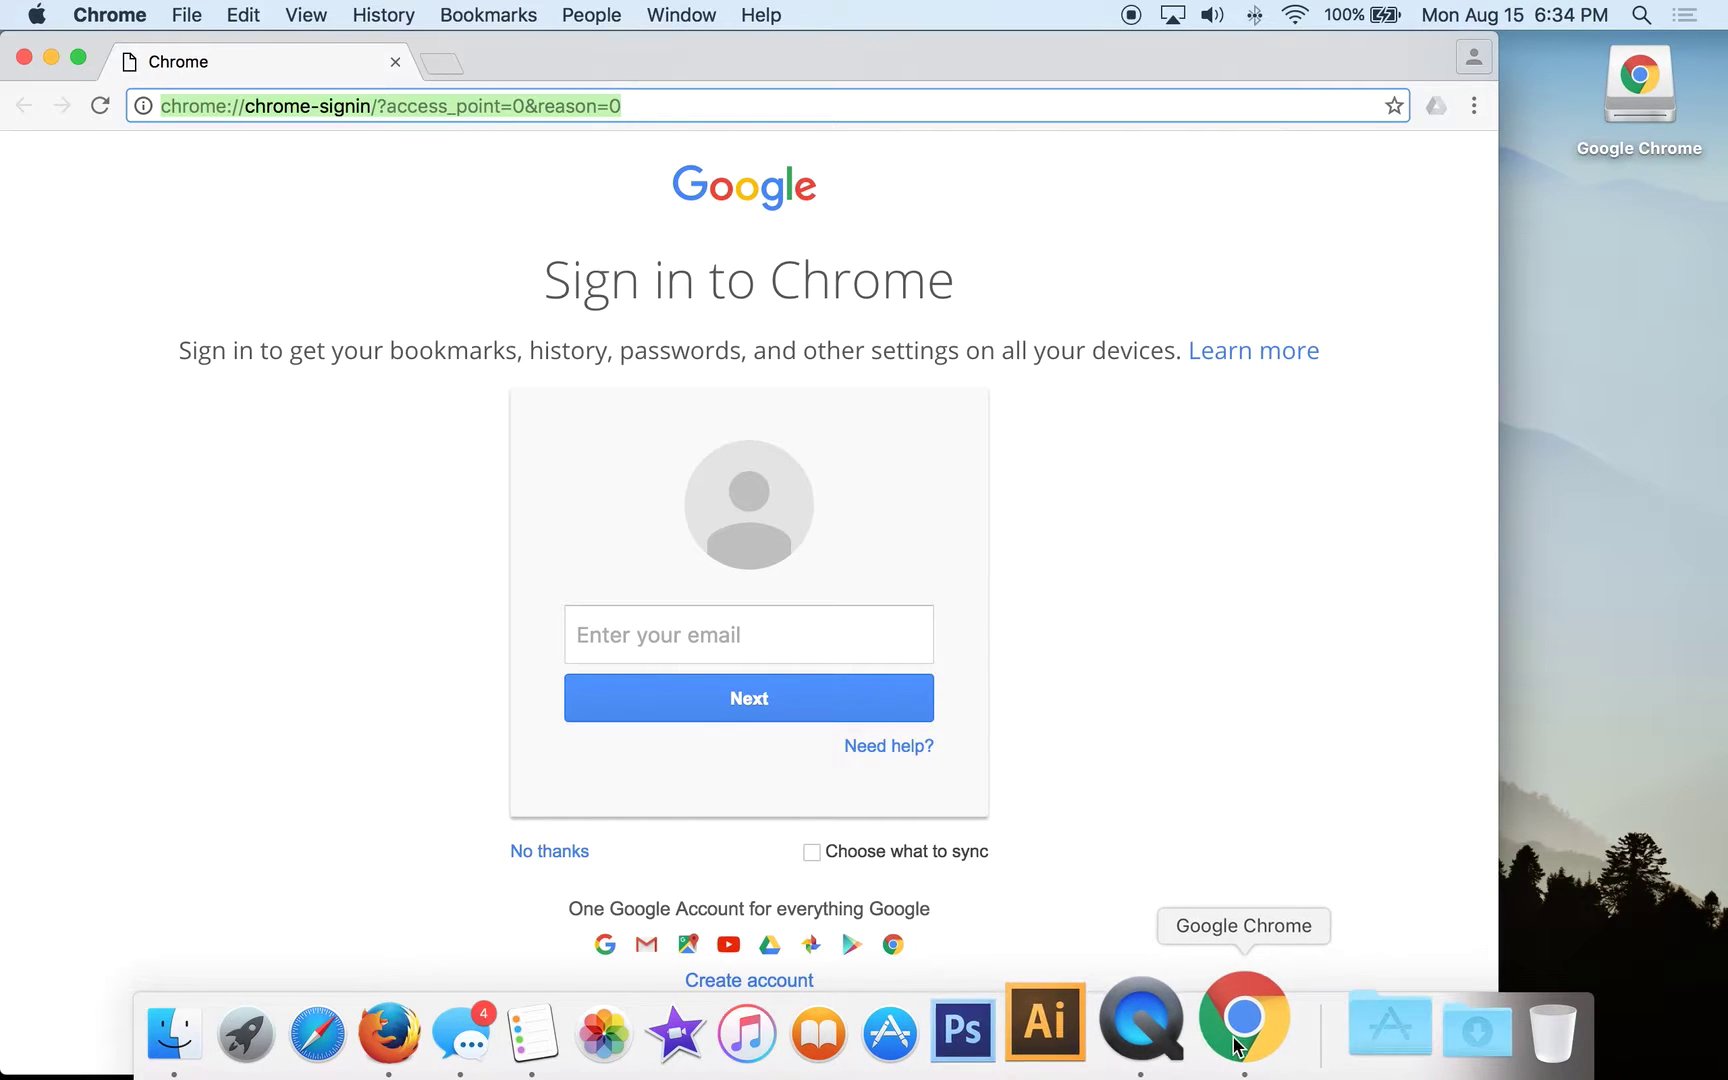
left_click_drag(1246, 1043, 378, 1036)
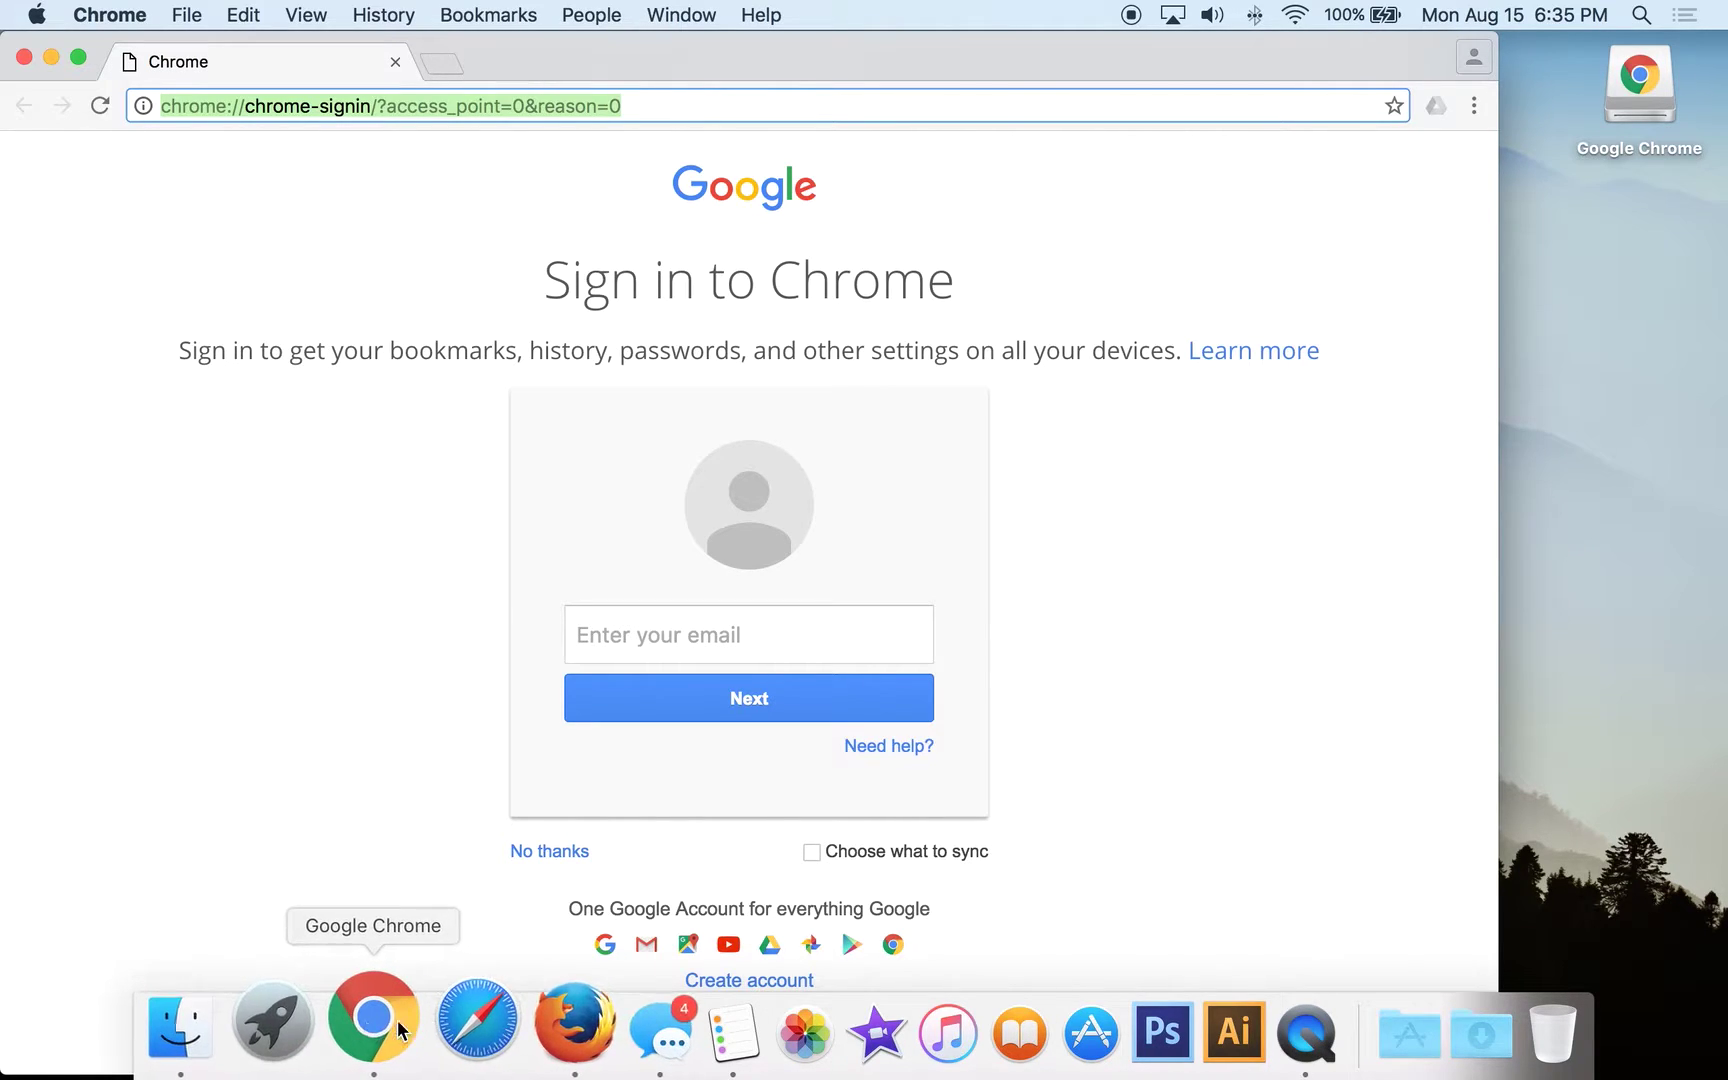
mouse_move(386, 1045)
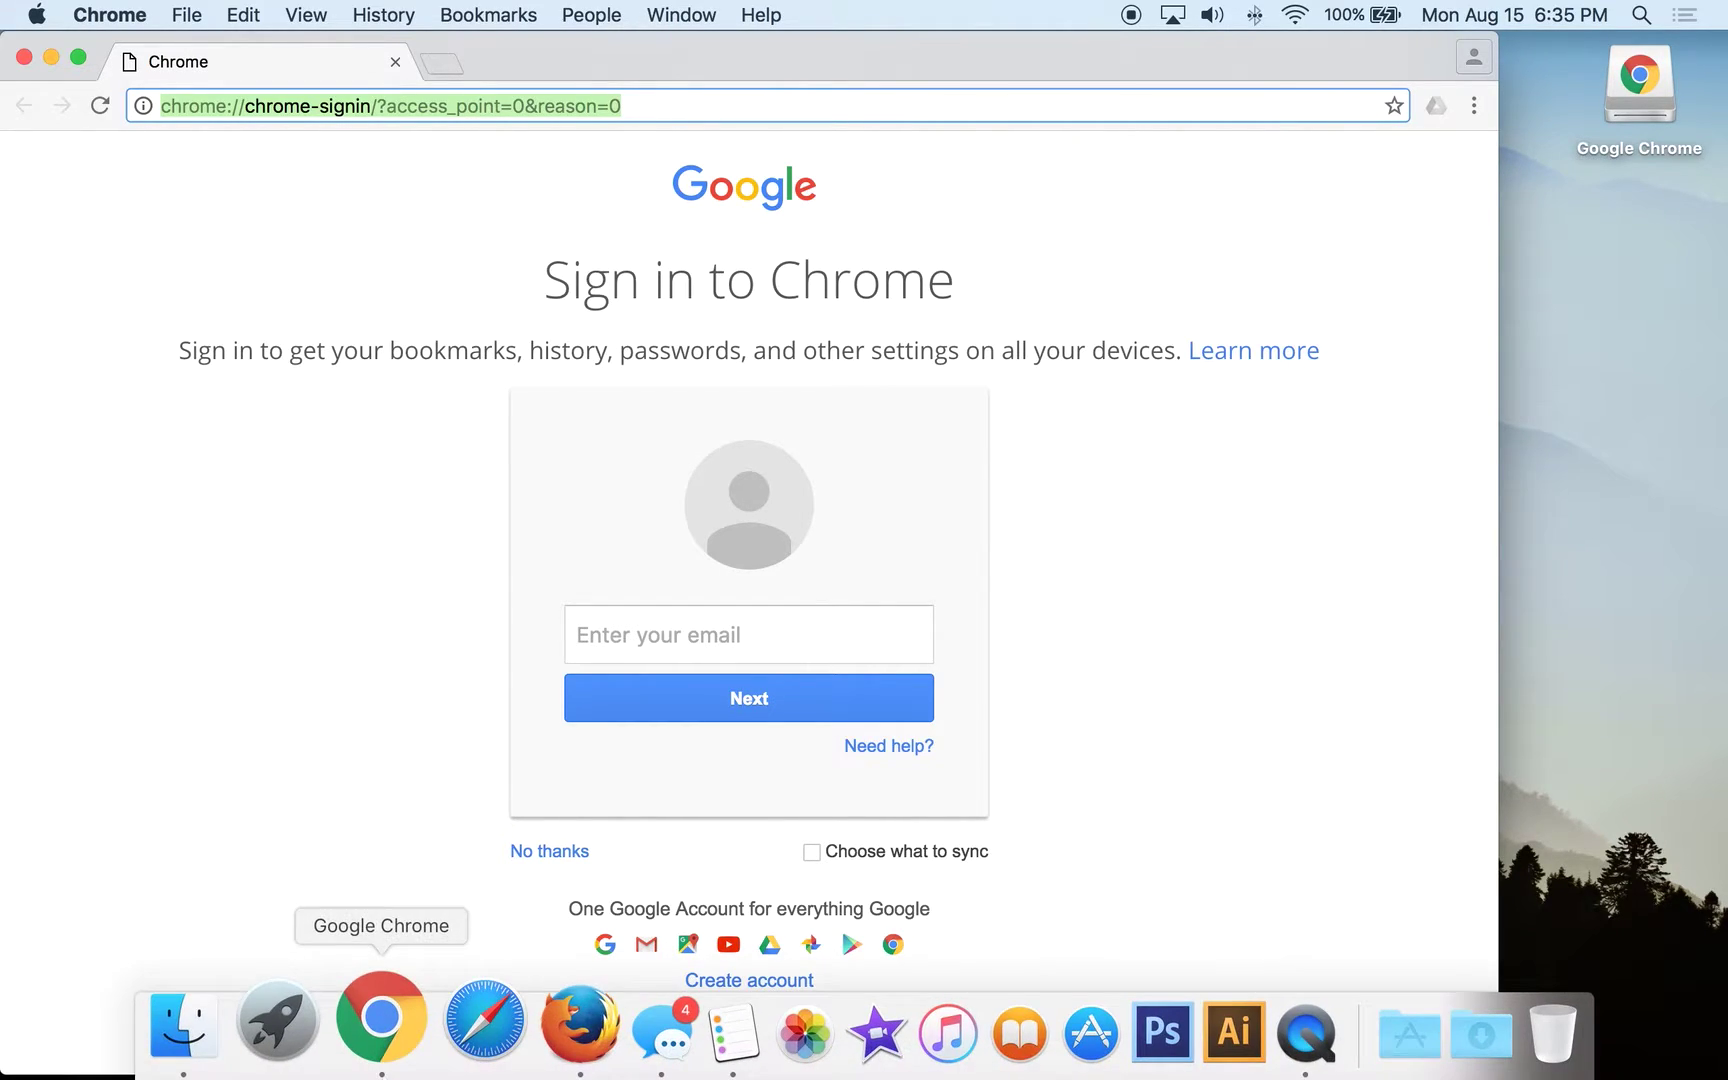
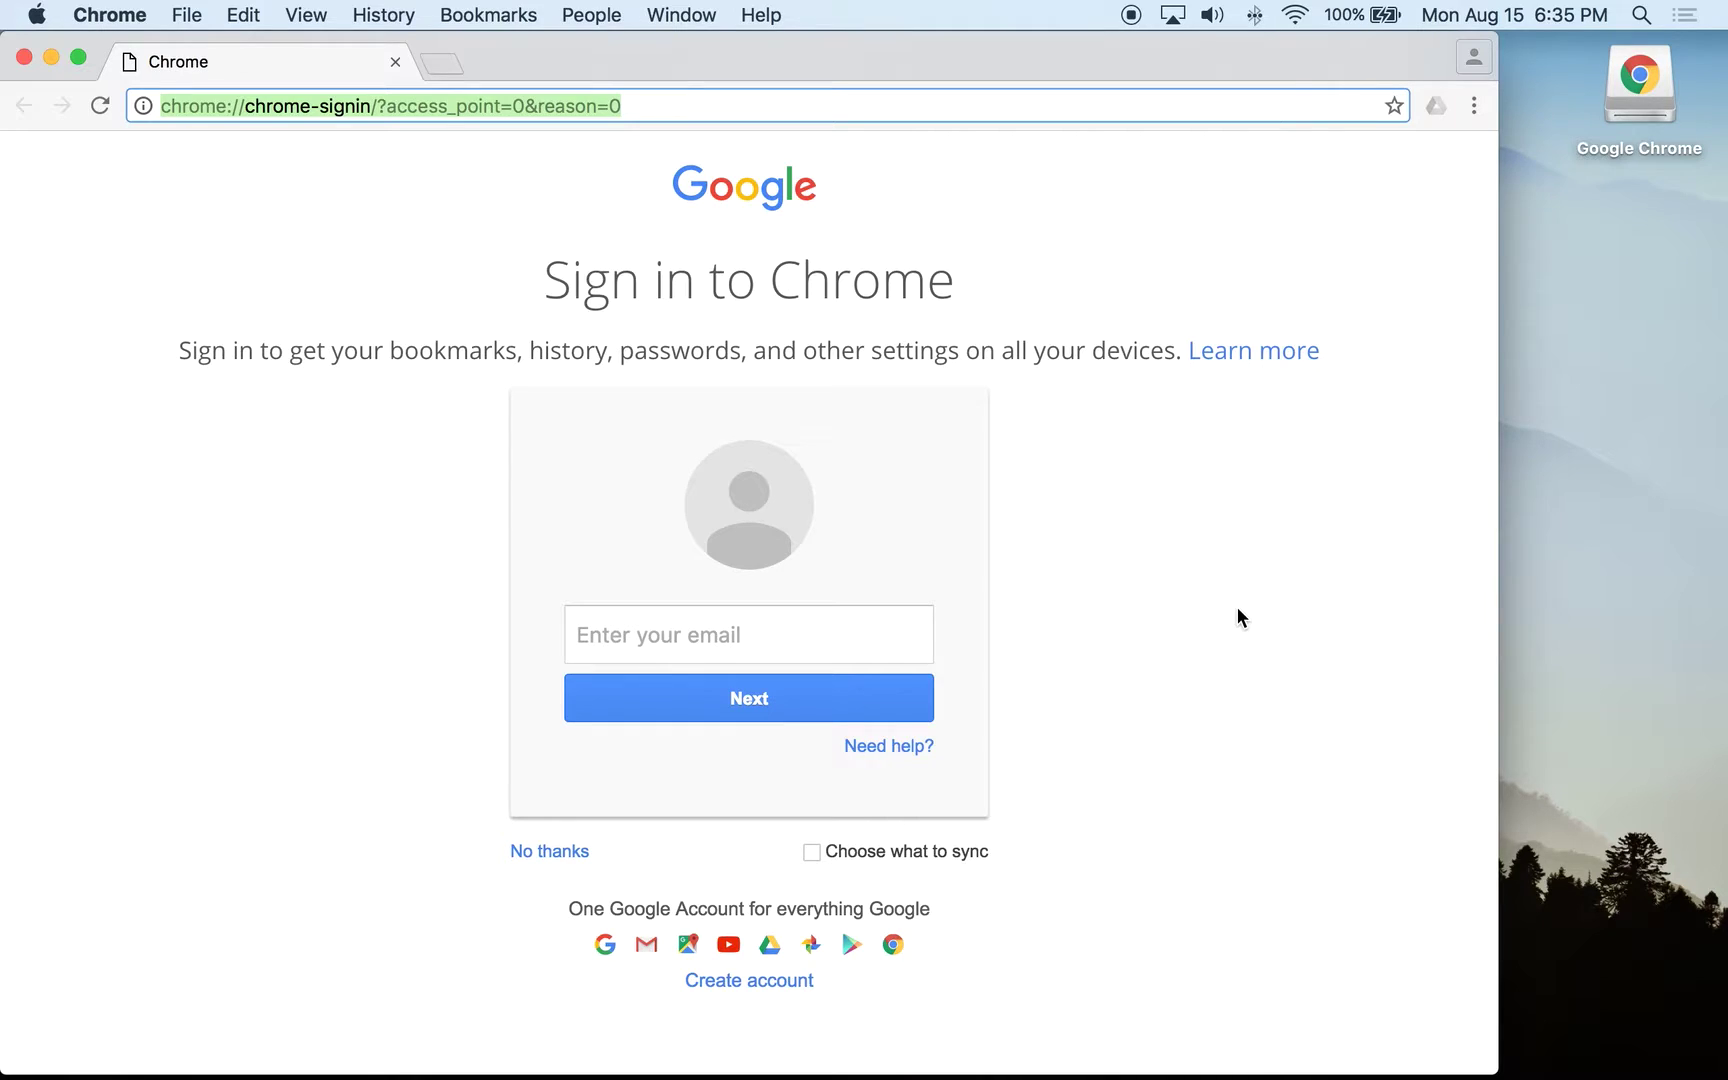
Step: Open Chrome's settings and check which browser is set as the default
left_click(1247, 619)
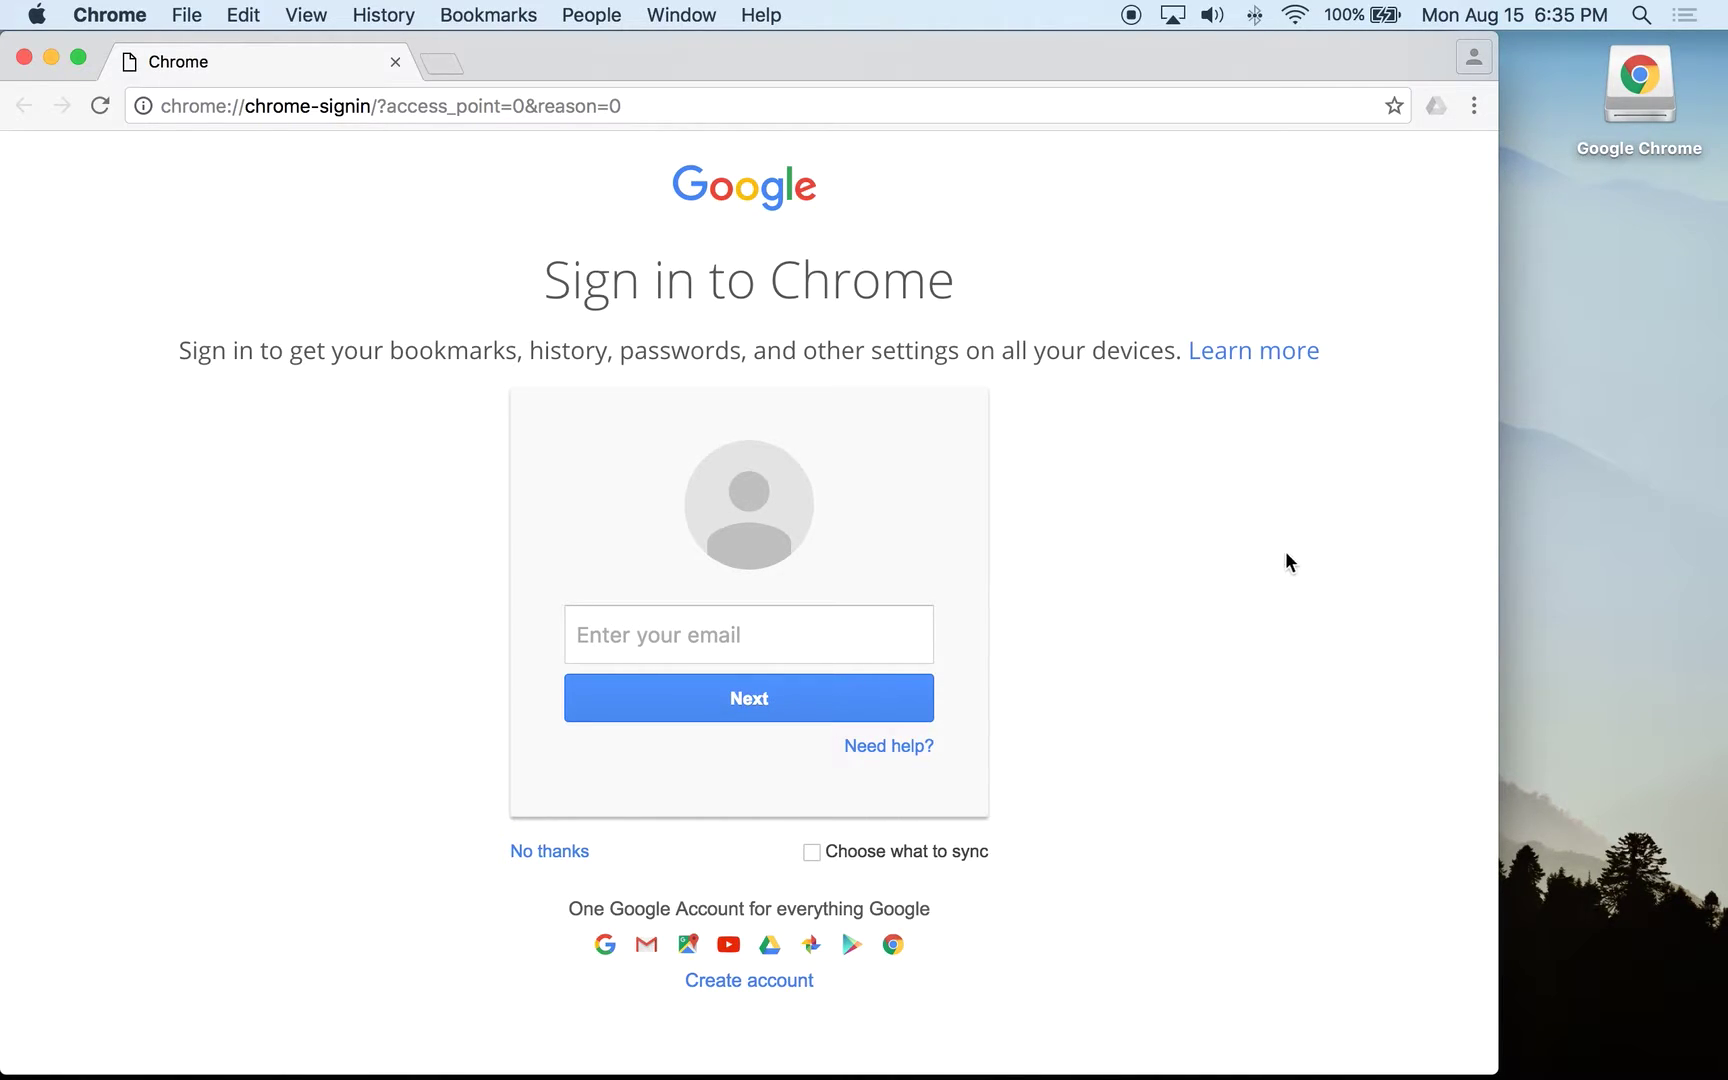
left_click(1476, 109)
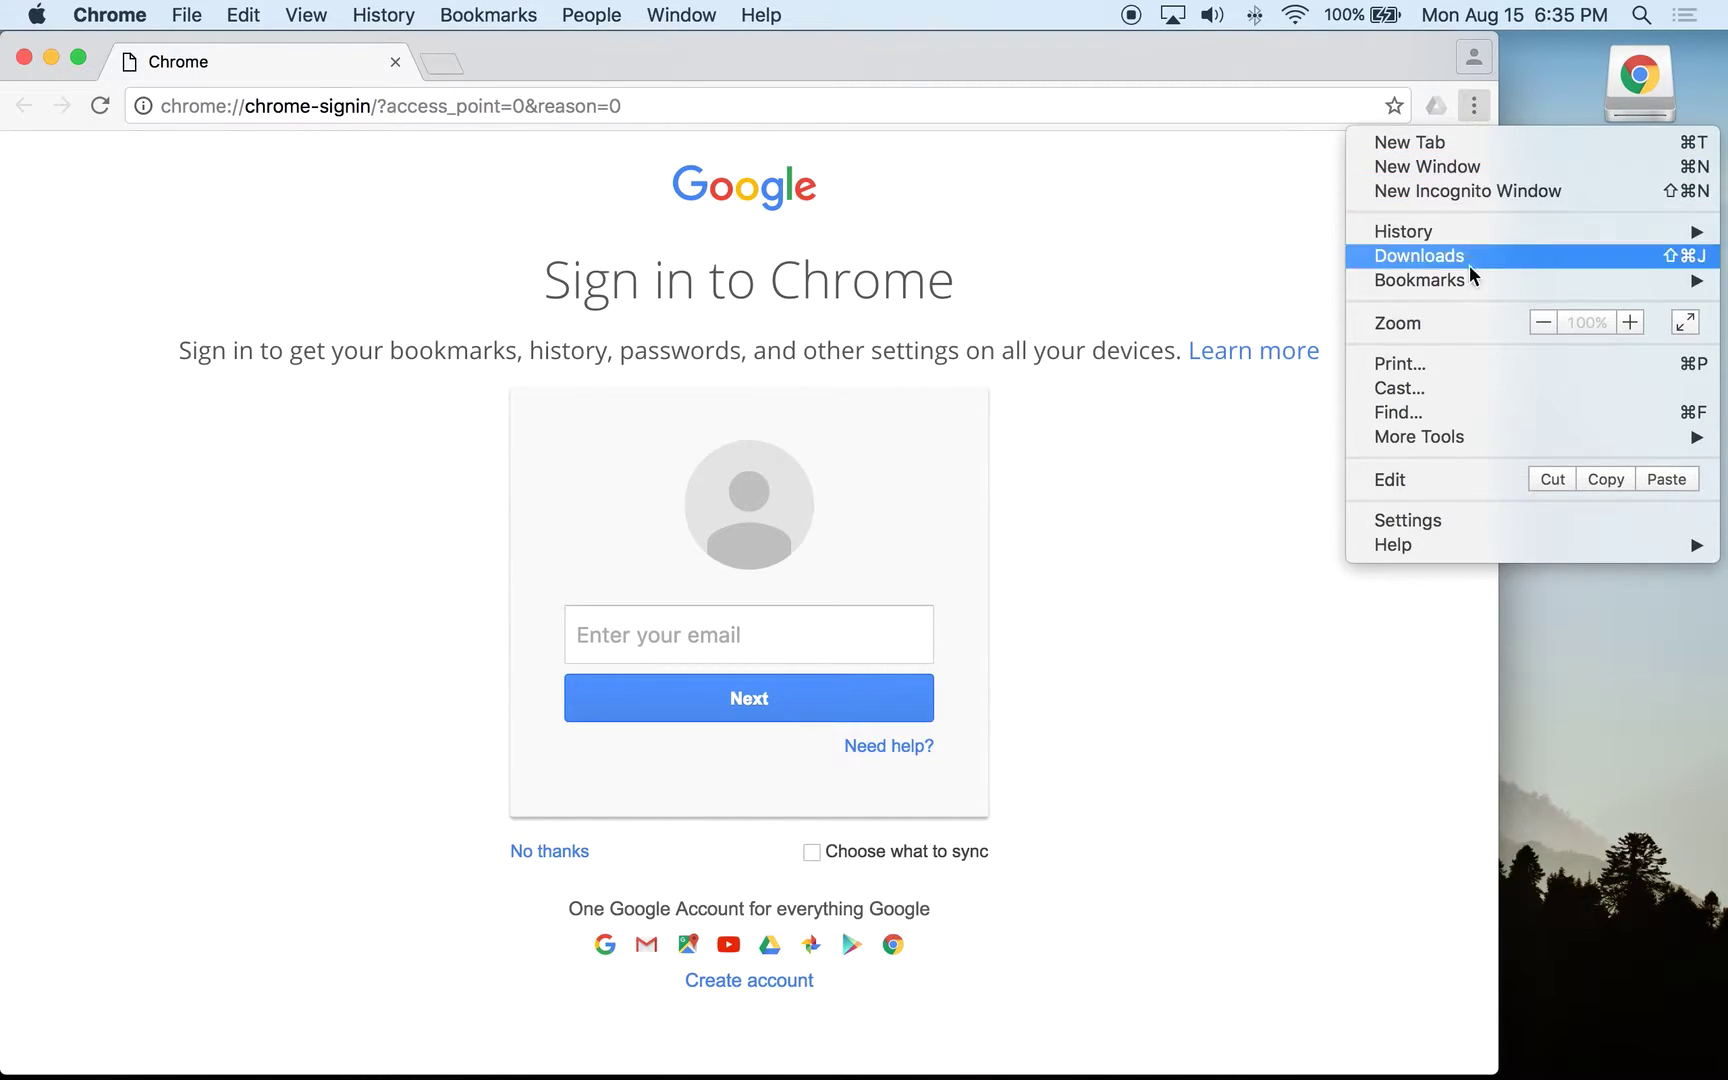
left_click(1443, 517)
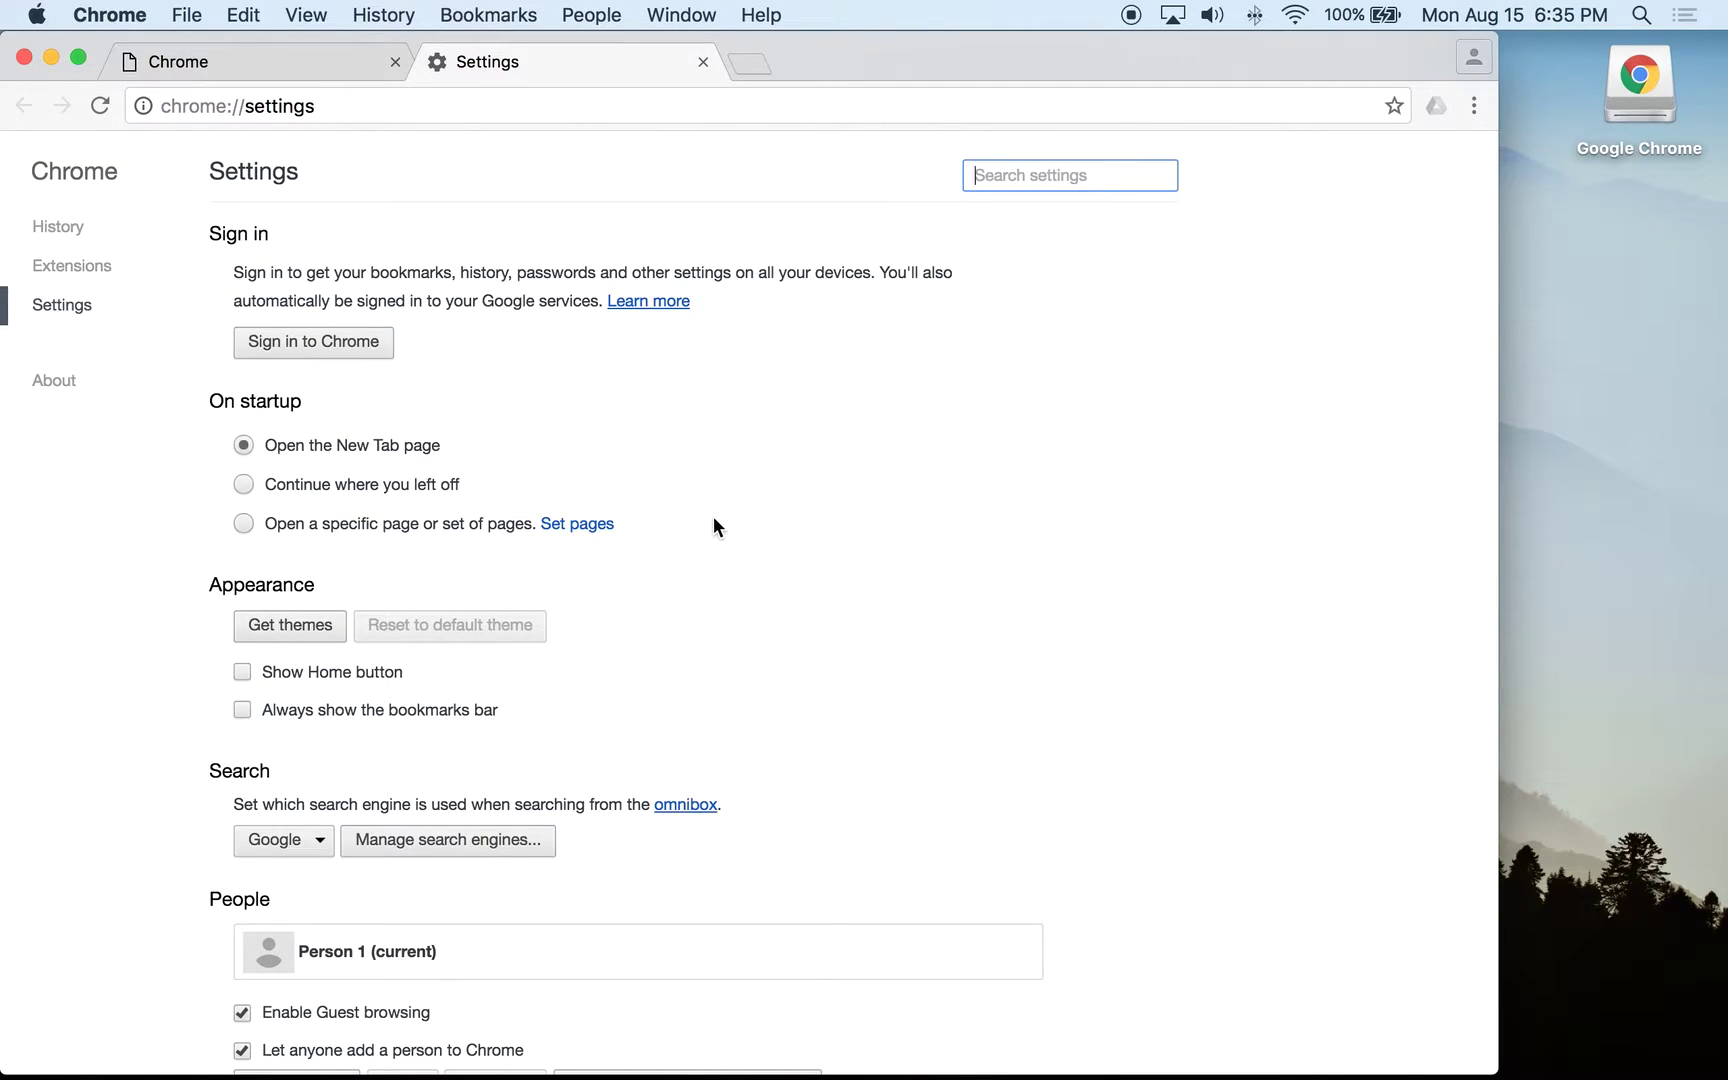
scroll(713, 516, "down", 1)
scroll(713, 518, "down", 3)
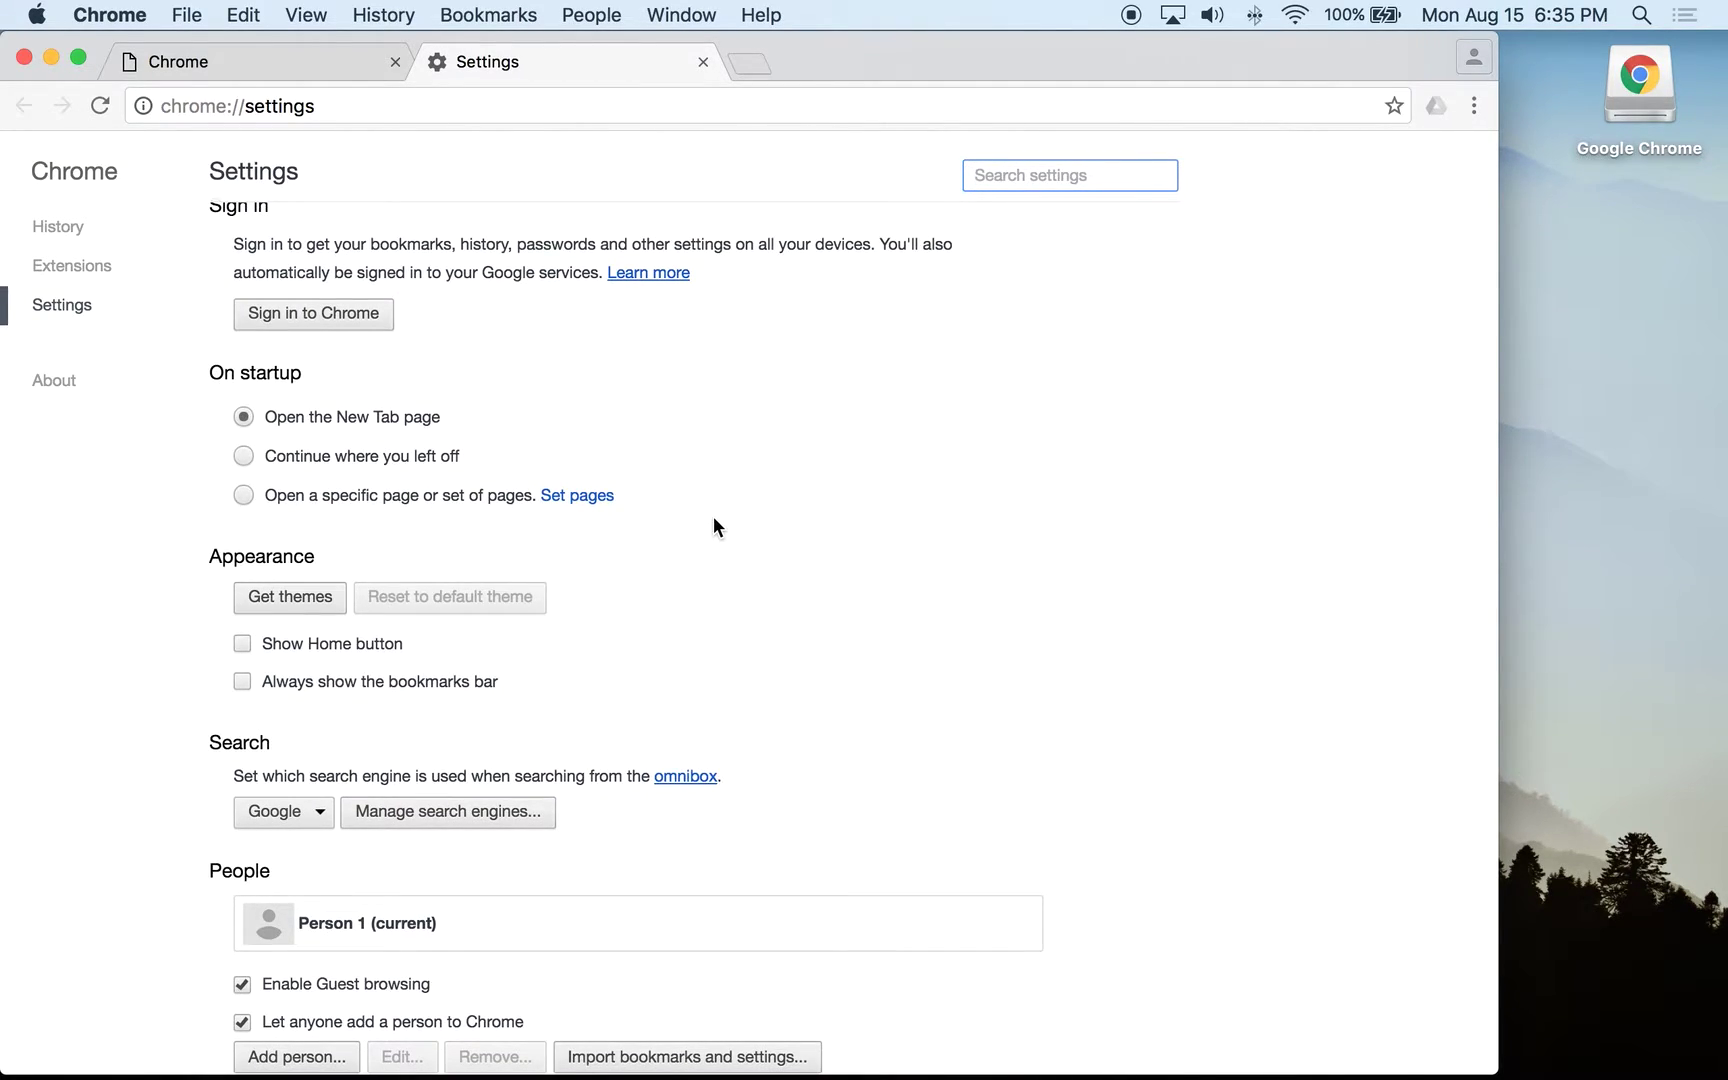
scroll(713, 516, "down", 5)
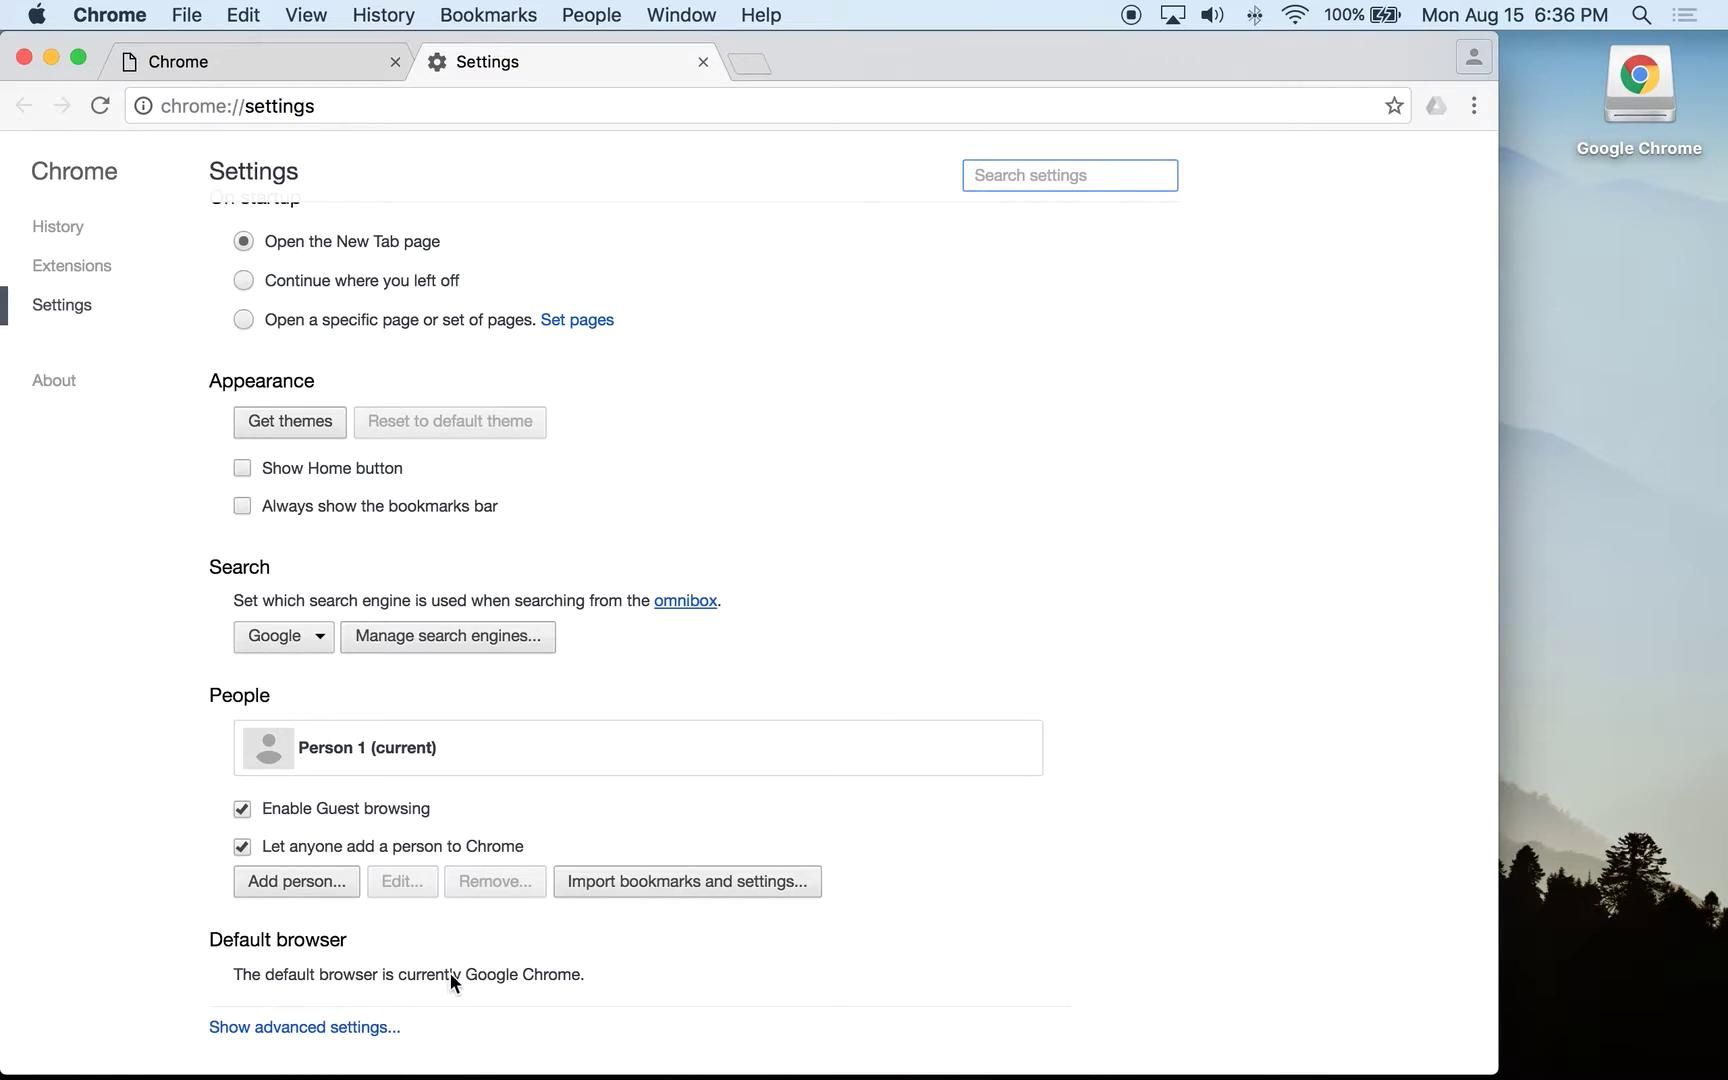
left_click(316, 971)
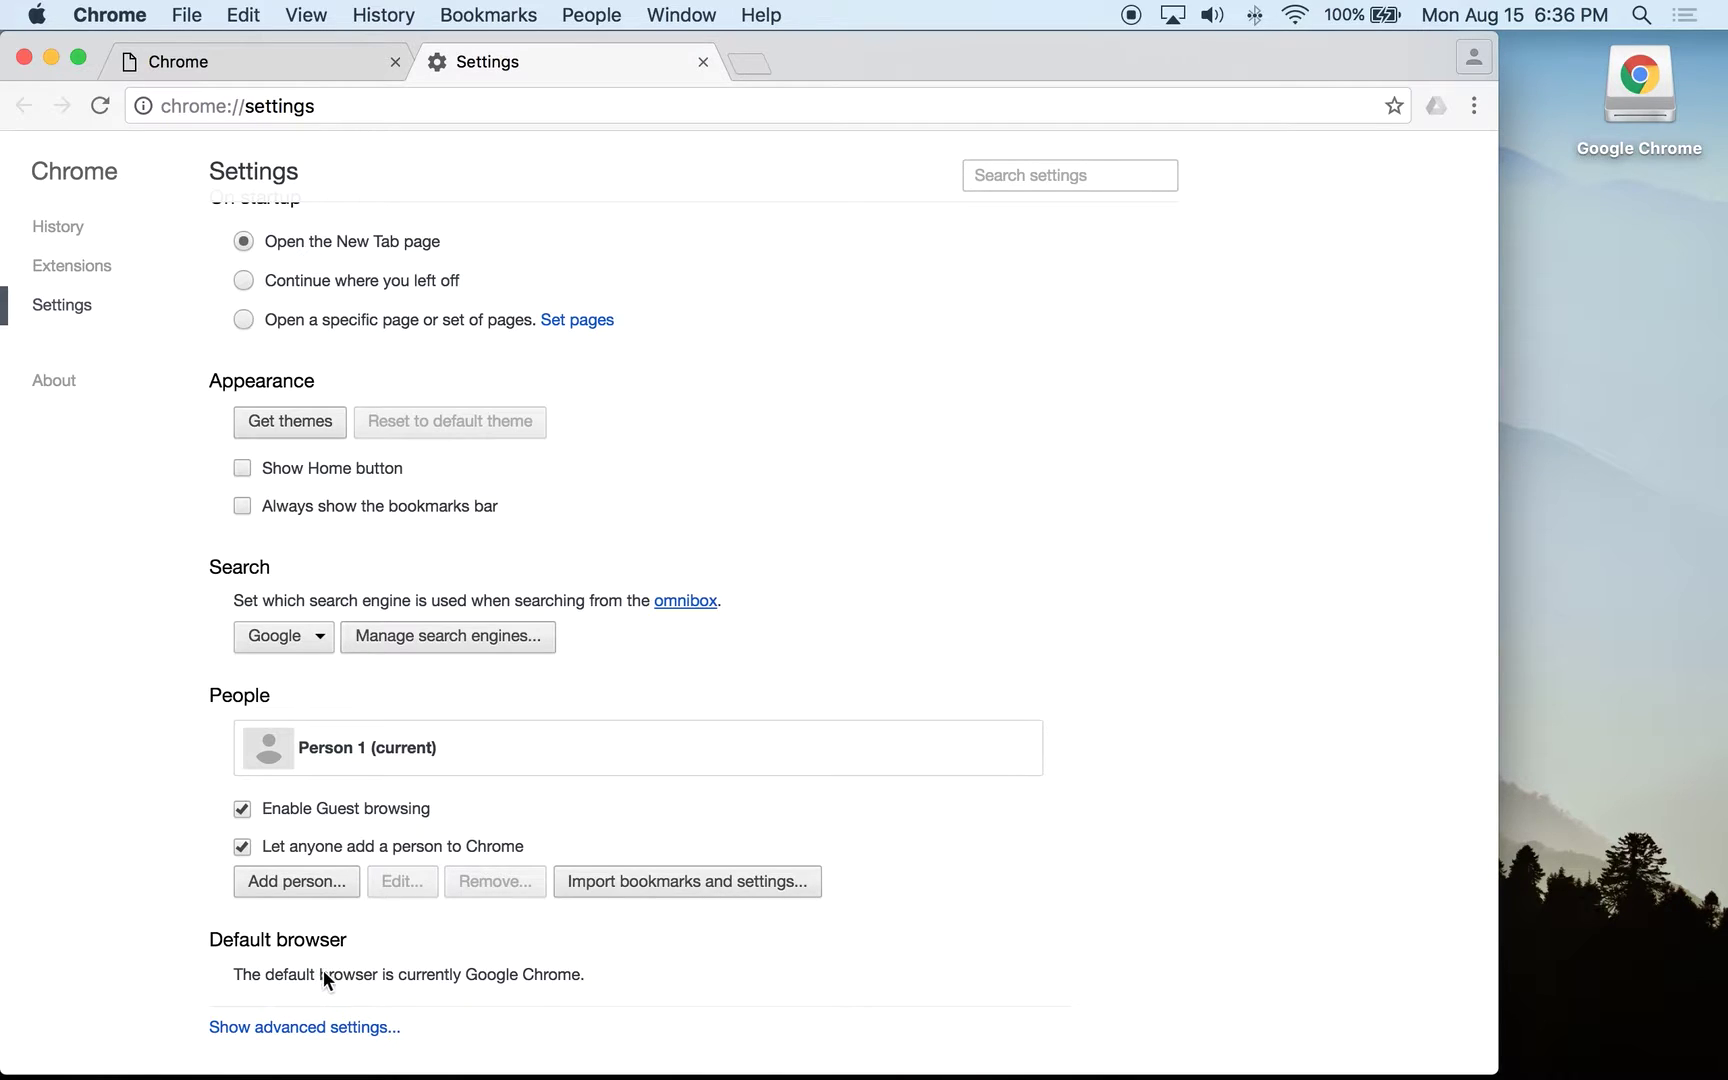
Step: Go to espn.com in the current Chrome tab
left_click(501, 102)
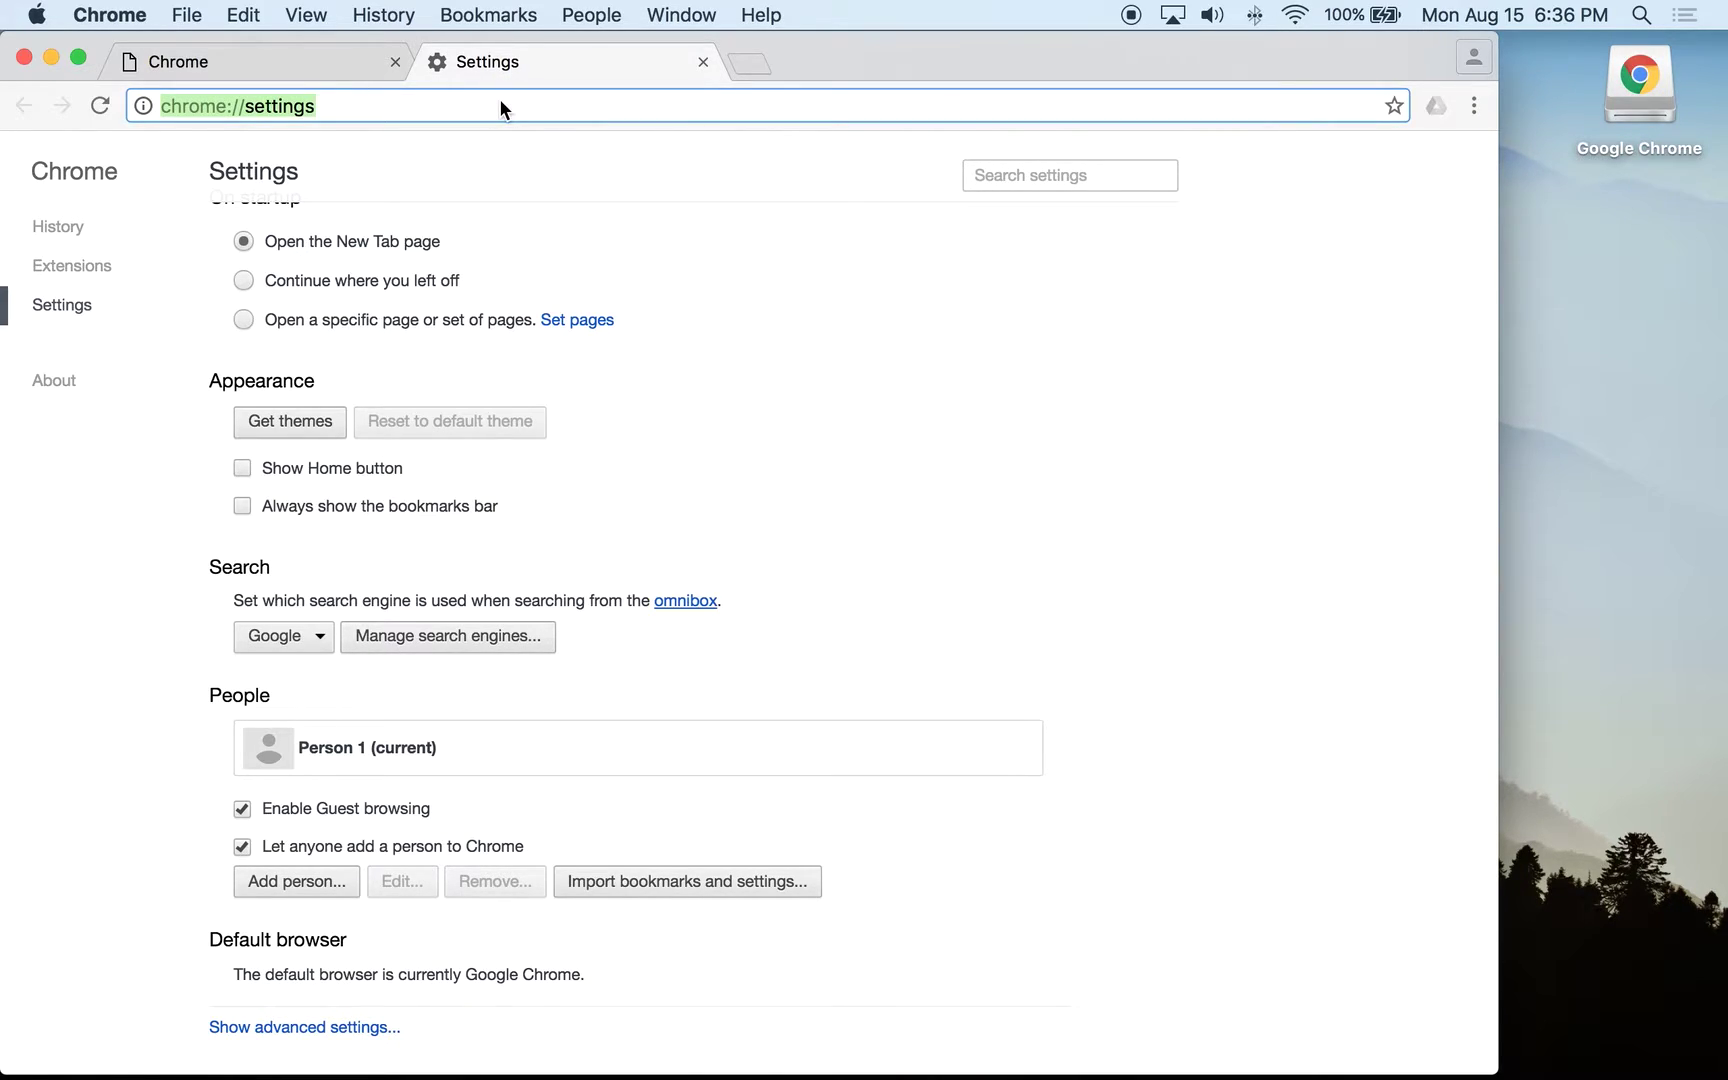
type("espn.com")
key("Return")
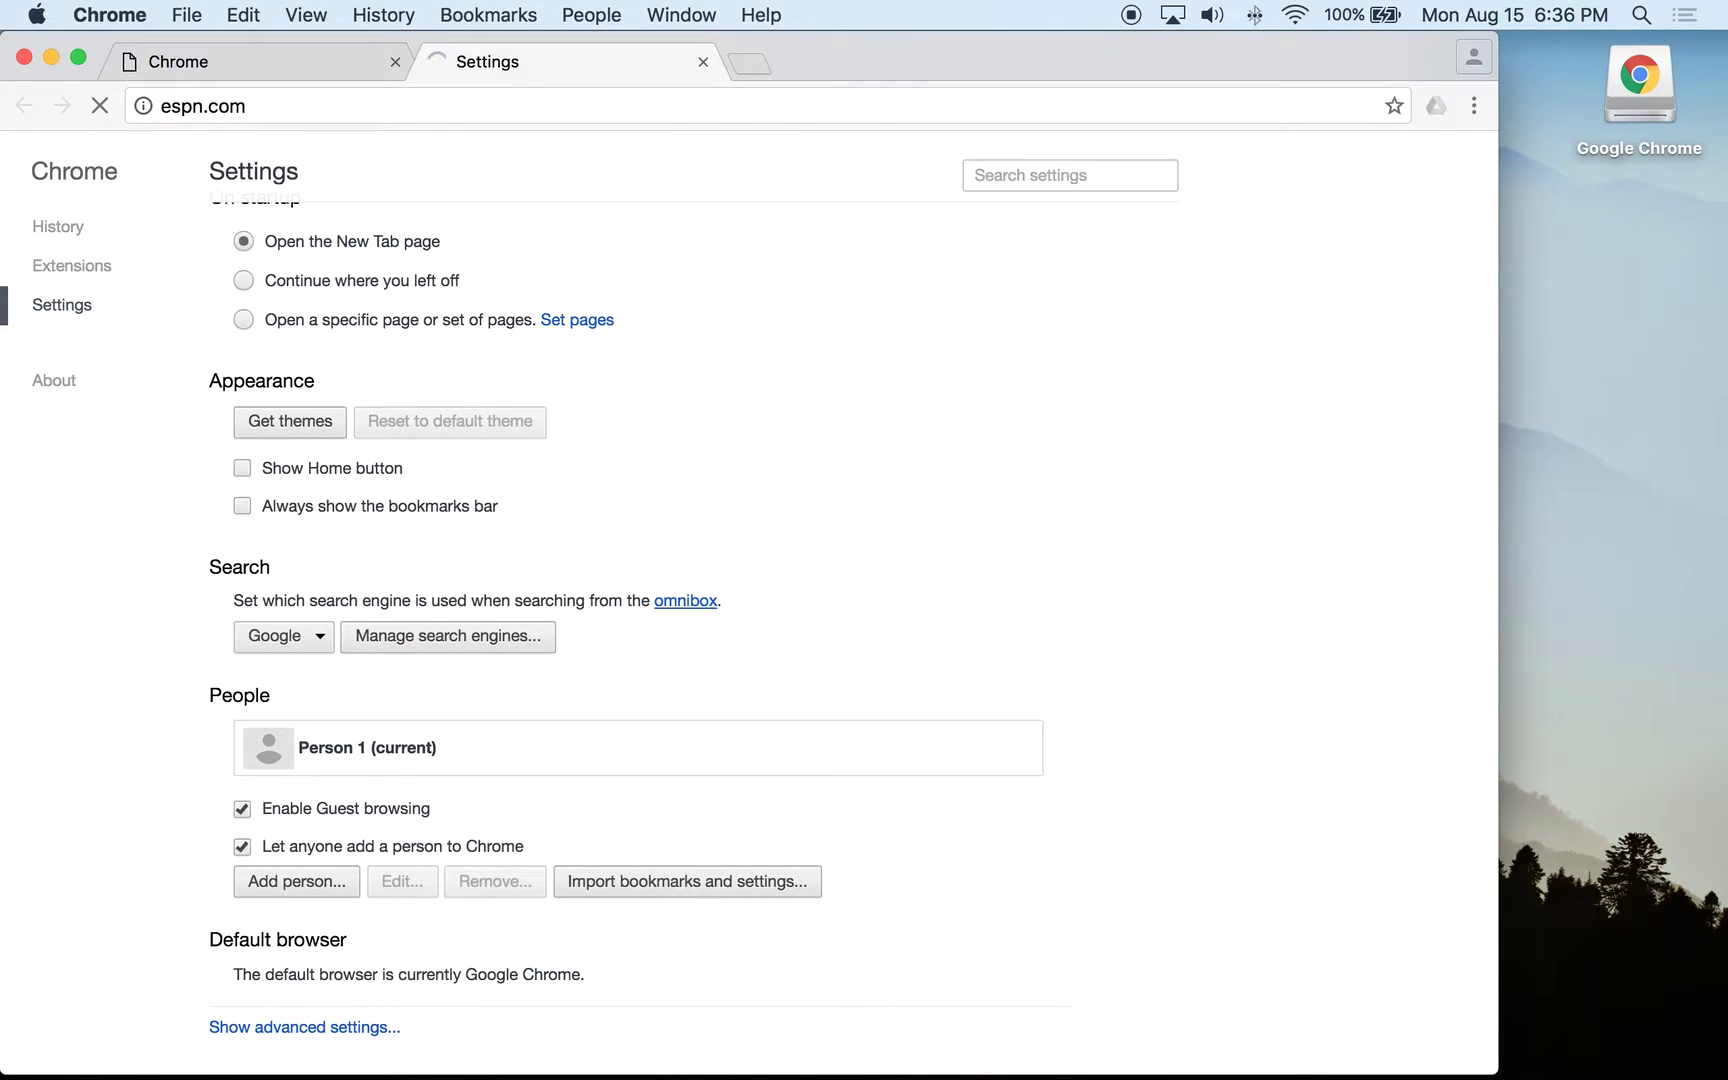